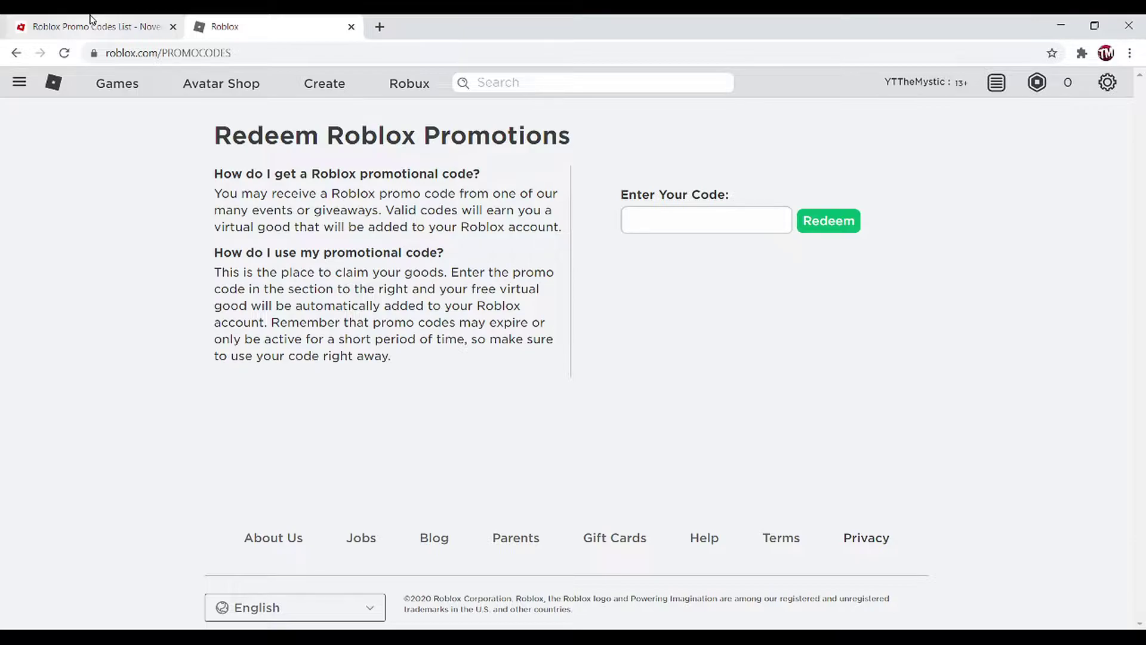
Paste and redeem the BIHOOD2020 promo code.
left_click(705, 219)
key("ctrl+v")
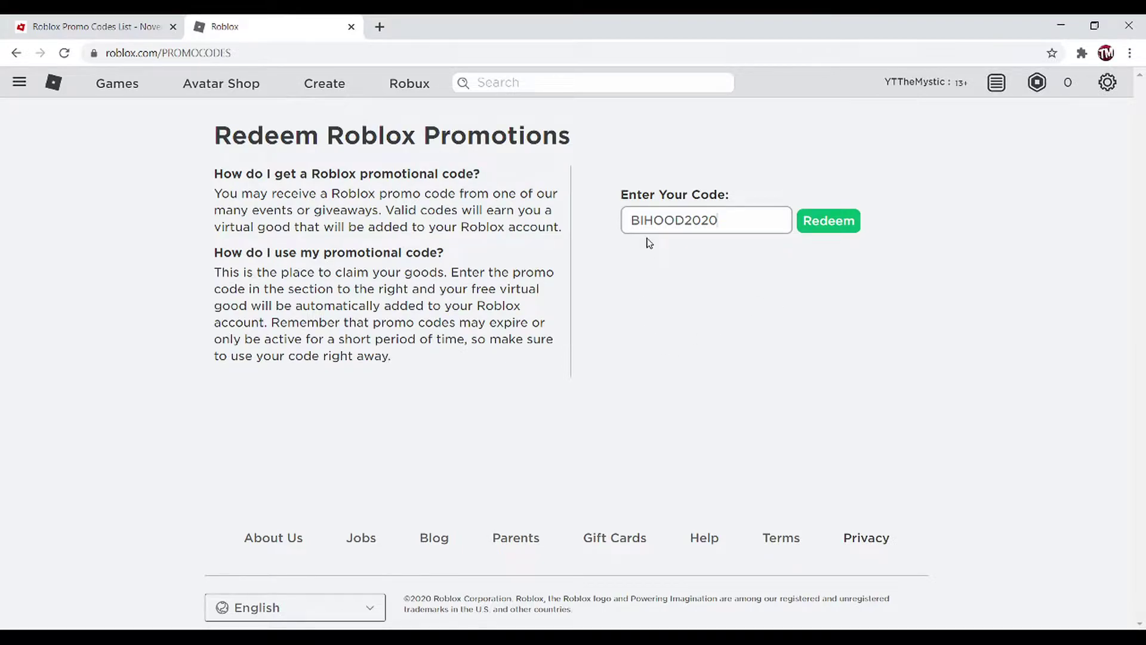
left_click(829, 229)
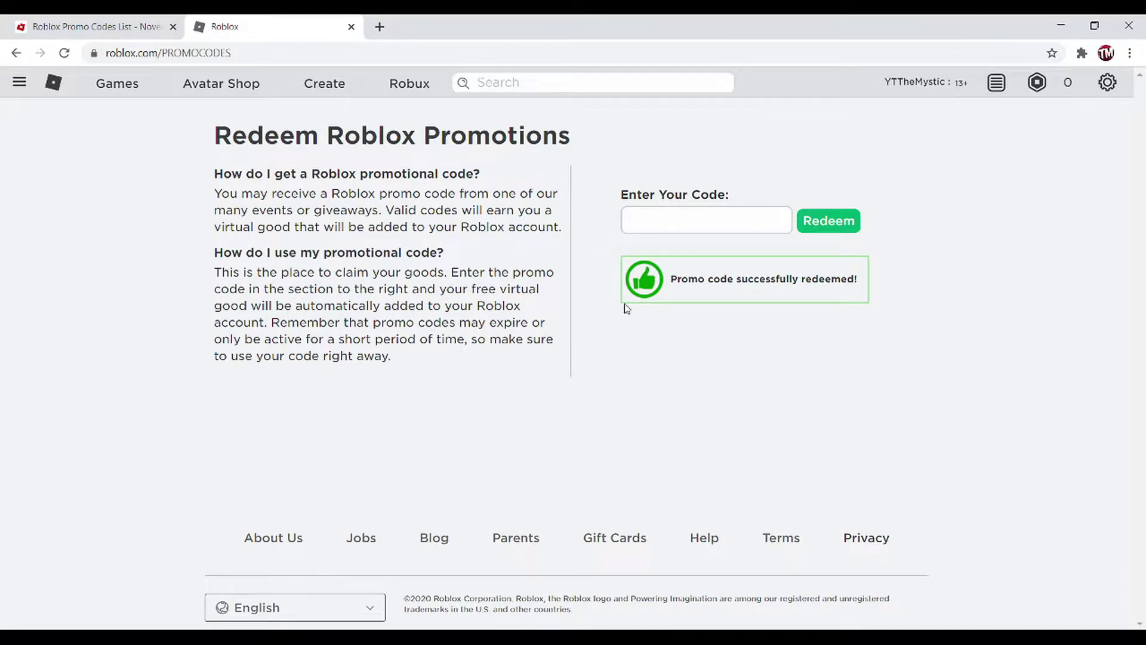
Enter WALMARTMXTAIL2020, then replace it with ARGOSWINGS2020 and redeem that code.
left_click(706, 226)
key("ctrl+v")
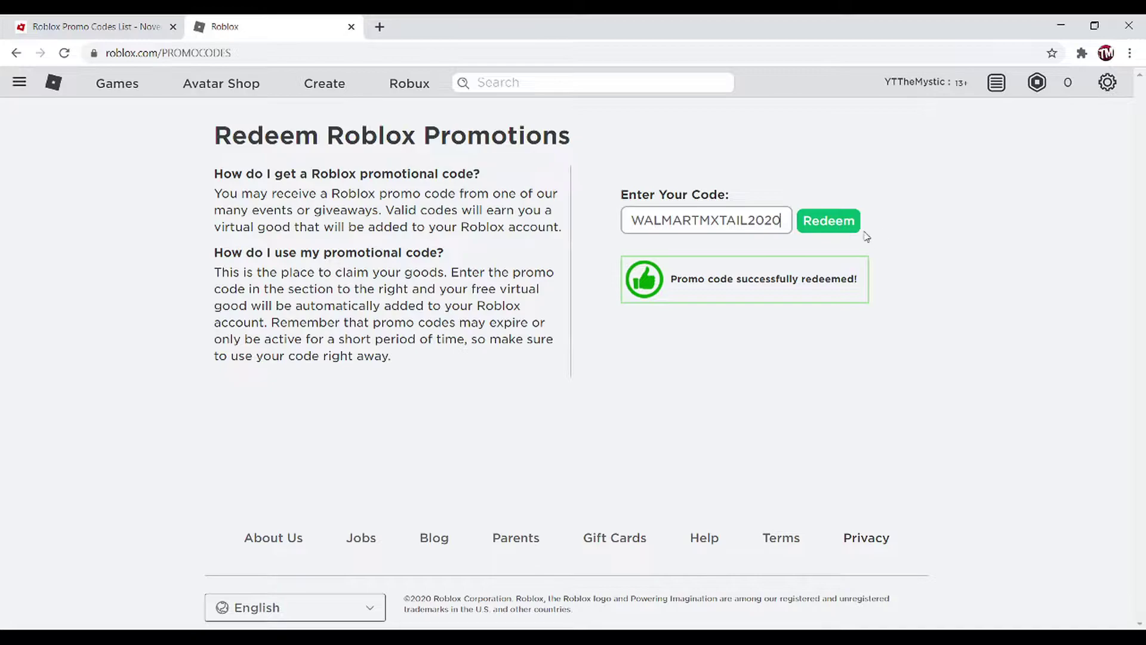
key("ctrl+v")
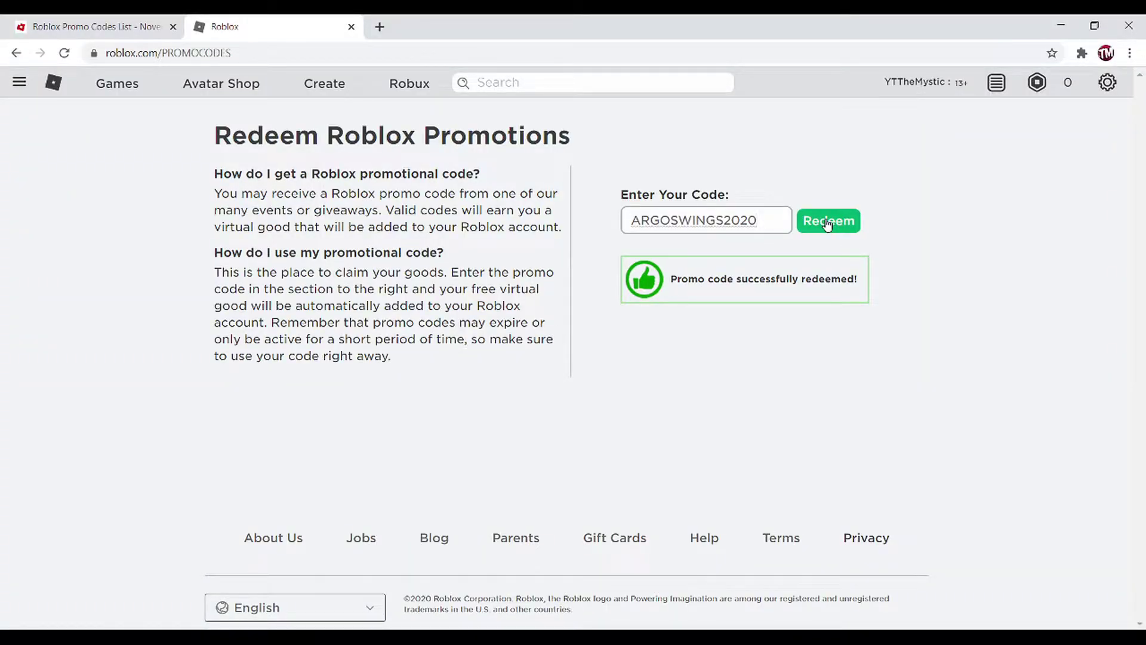
left_click(828, 224)
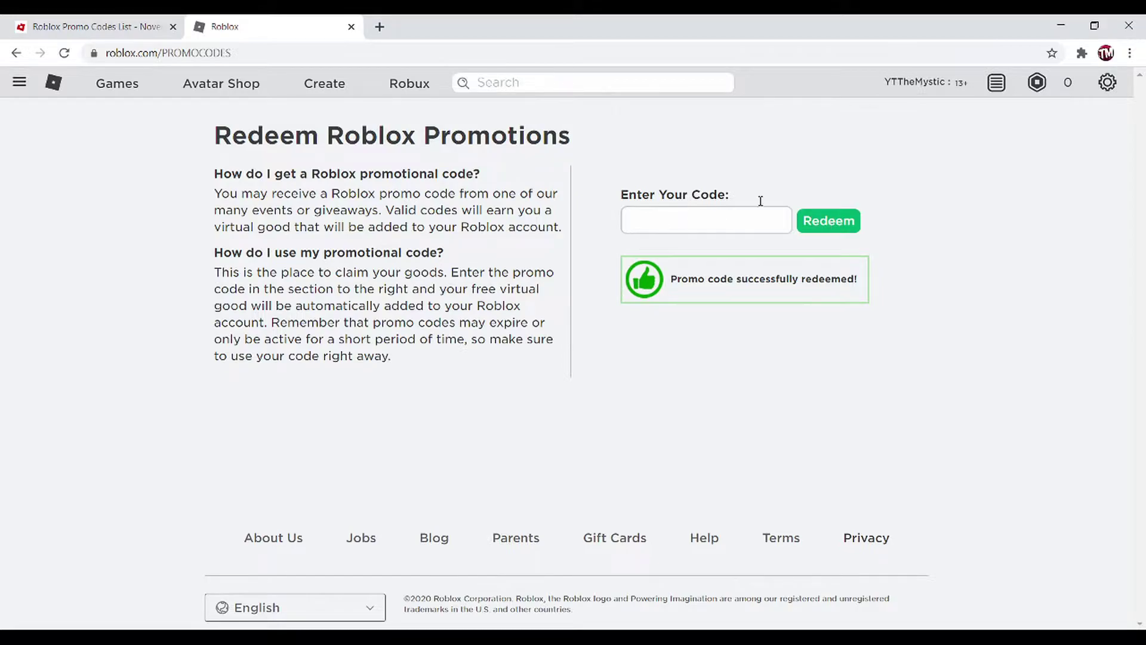
Enter the TARGETFOX2020, SPIDERCOLA and TWEETROBLOX codes in turn, clearing the field between them.
left_click(744, 231)
key("ctrl+v")
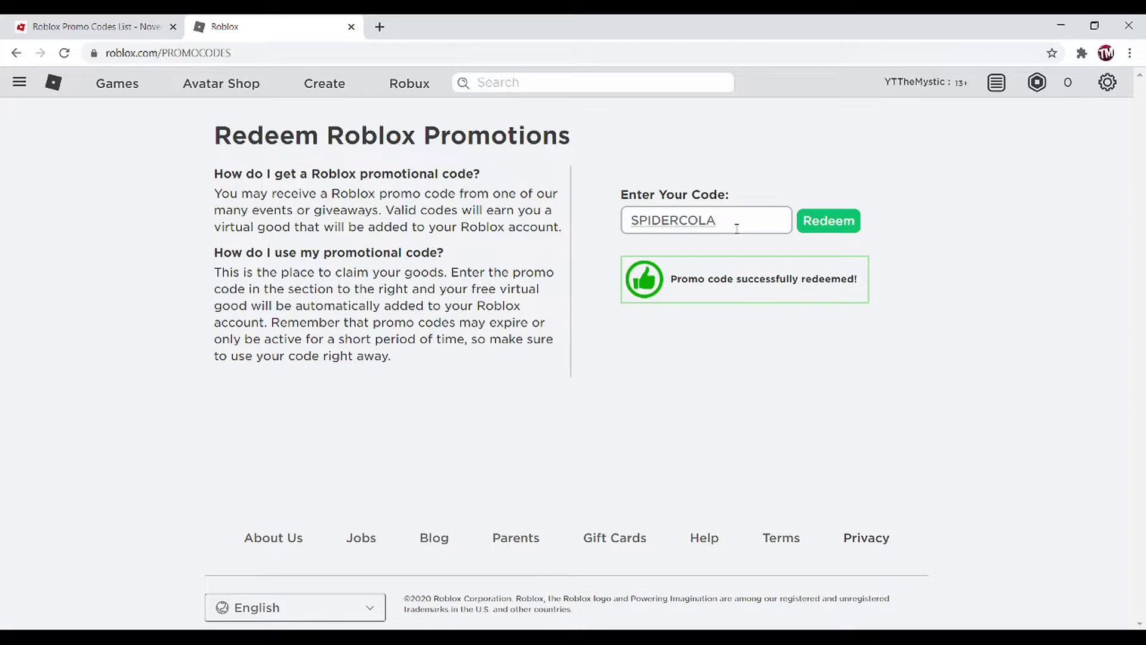
key("ctrl+a")
key("BackSpace")
type("TWEETROBLOX")
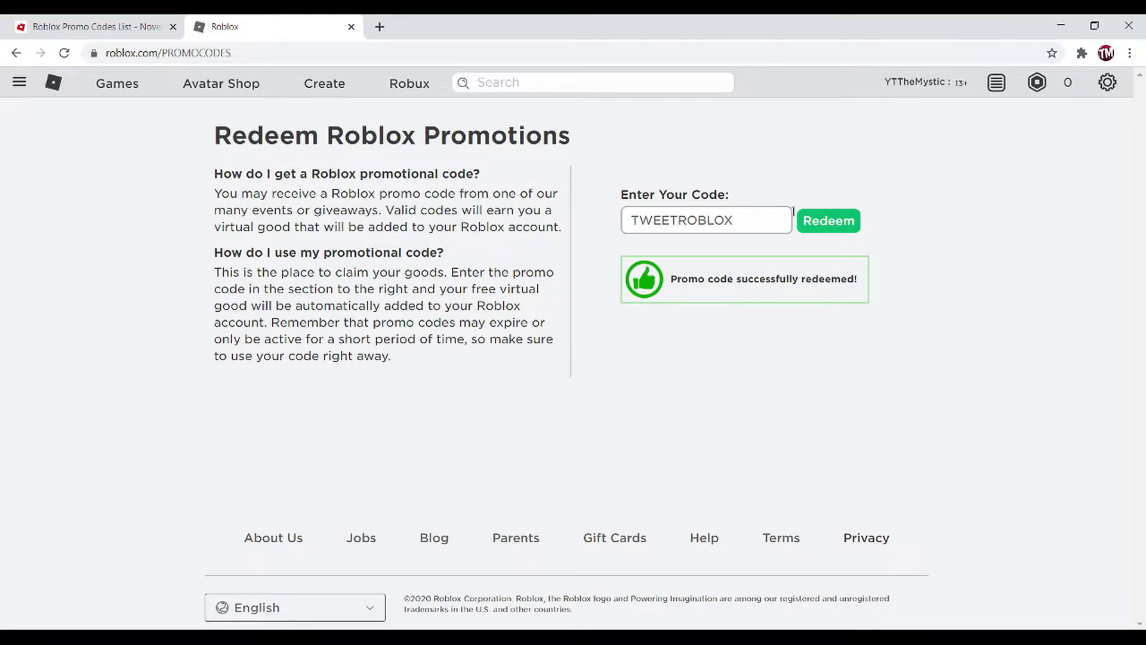
triple_click(678, 219)
key("BackSpace")
type("THSHEADPHONES2020")
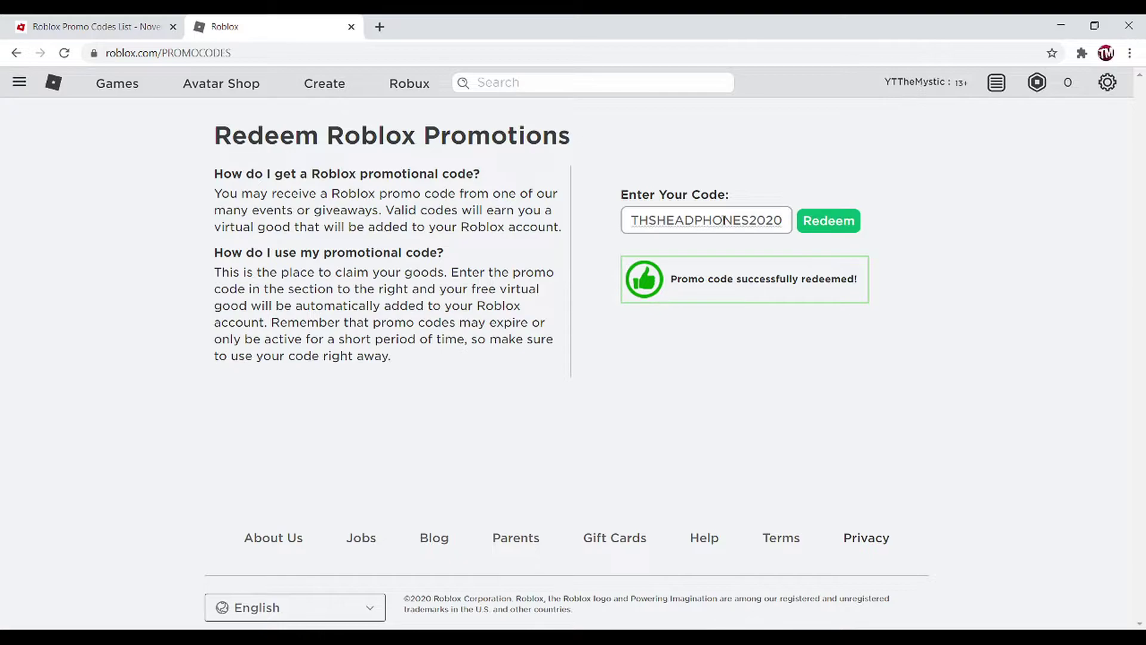
Replace the old code with ROSSMANNHAT2020 and redeem it.
triple_click(719, 228)
key("BackSpace")
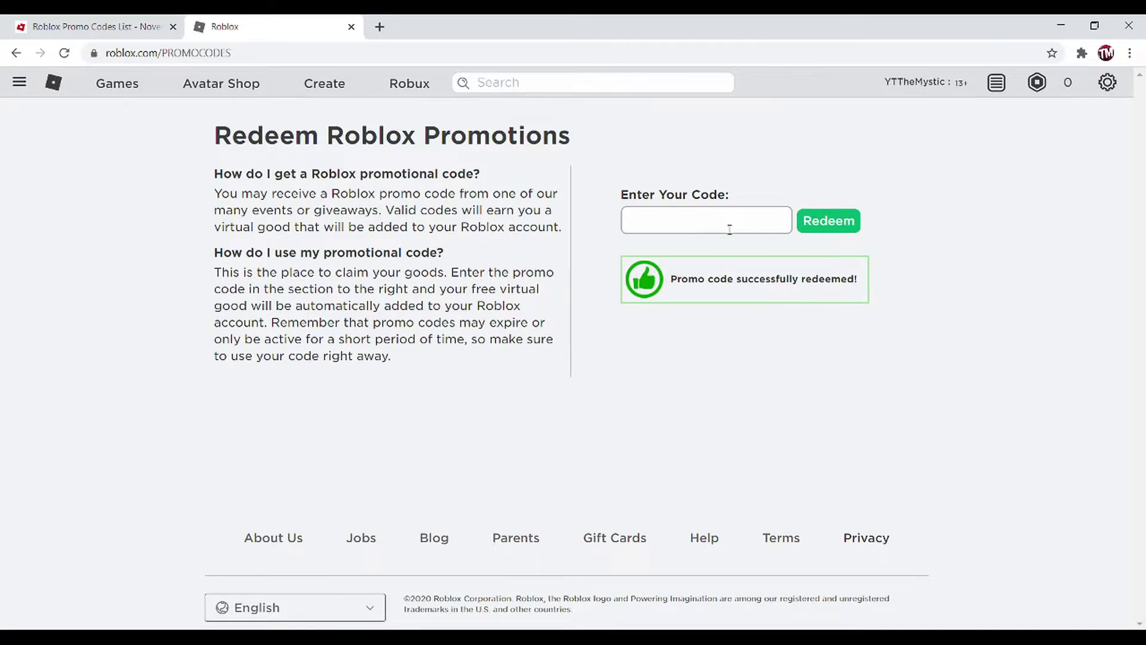
type("MAZONNARWHAL2020")
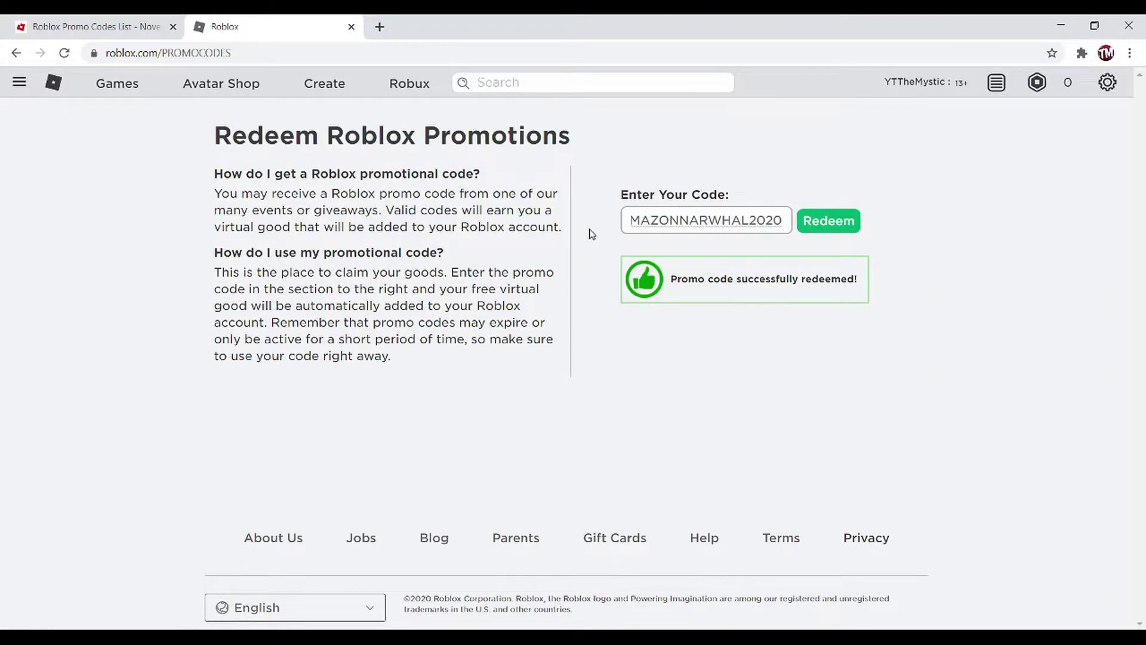
key("ctrl+a")
key("ctrl+v")
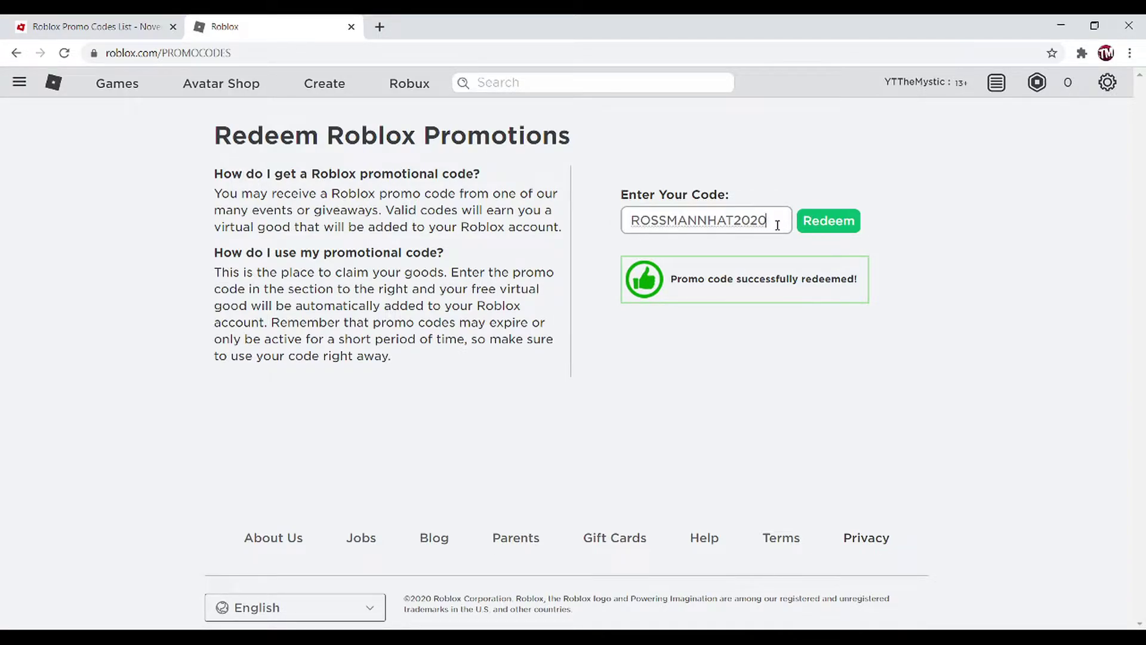
left_click(846, 224)
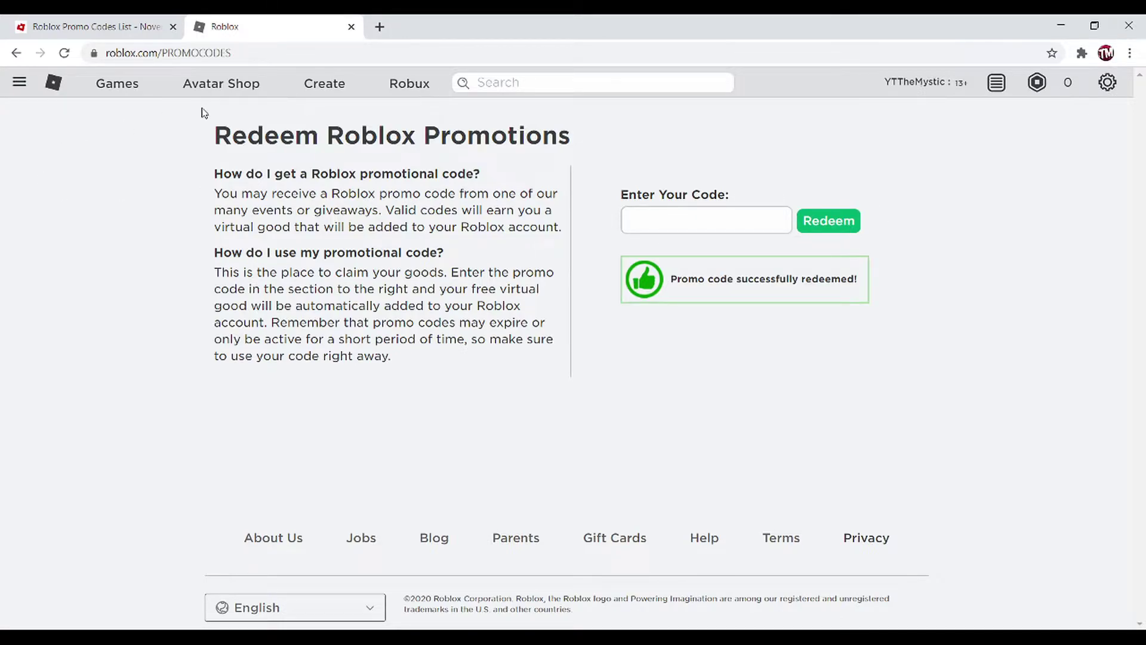
Go to the Avatar Shop, then reach the Avatar Editor through the sidebar menu.
left_click(238, 93)
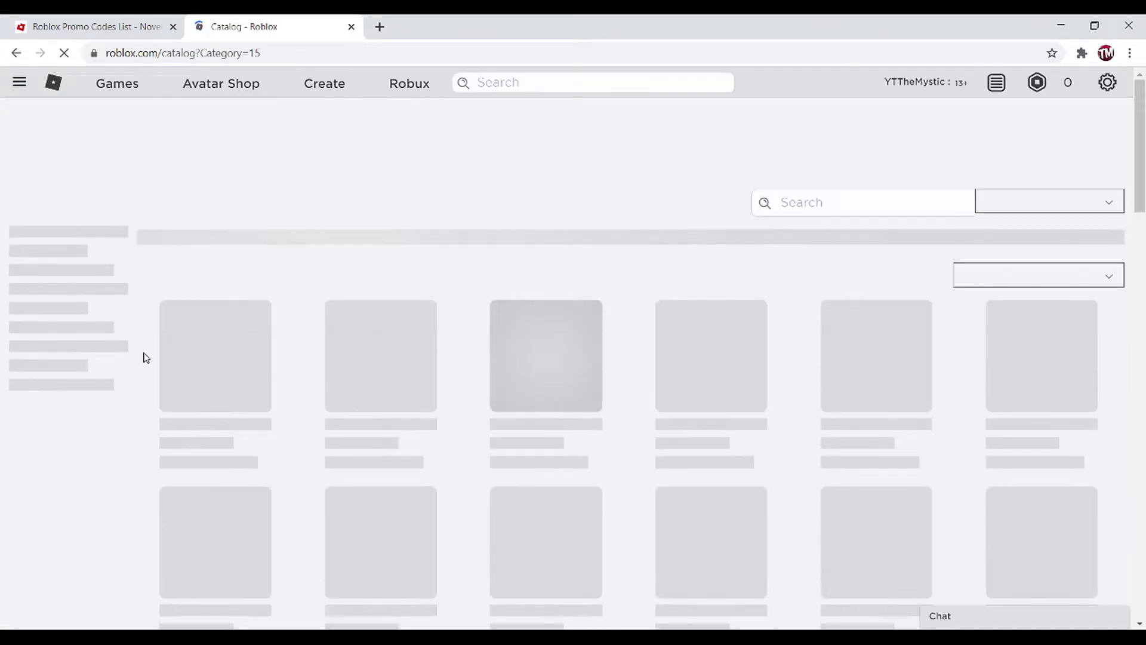
left_click(19, 85)
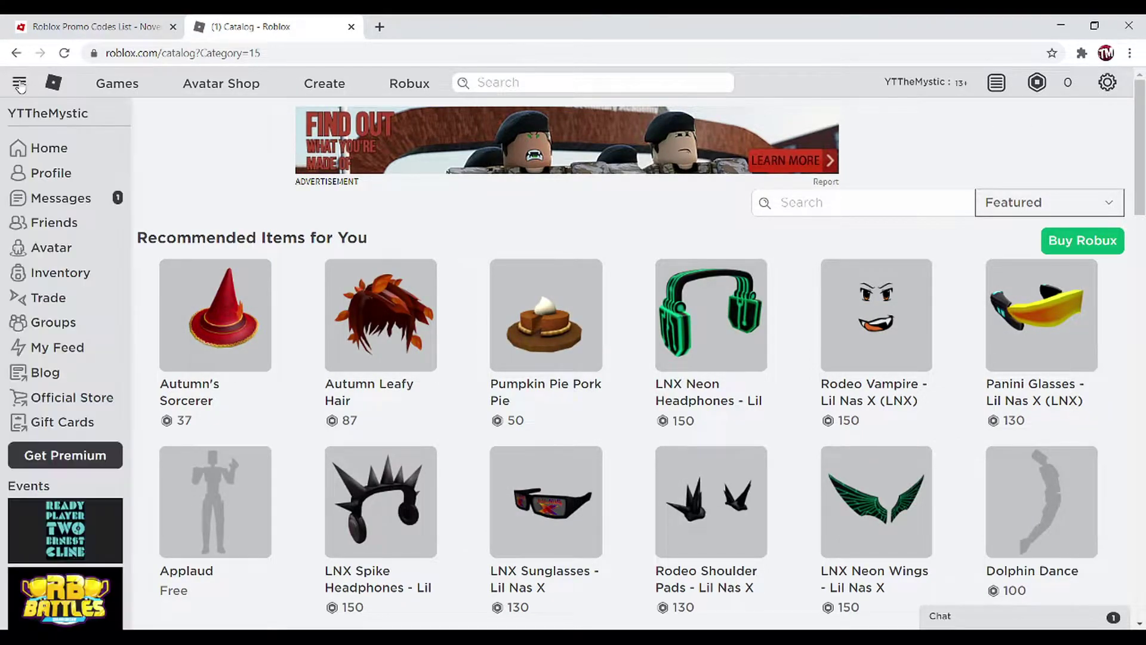
left_click(50, 247)
scroll(690, 421, "down", 1)
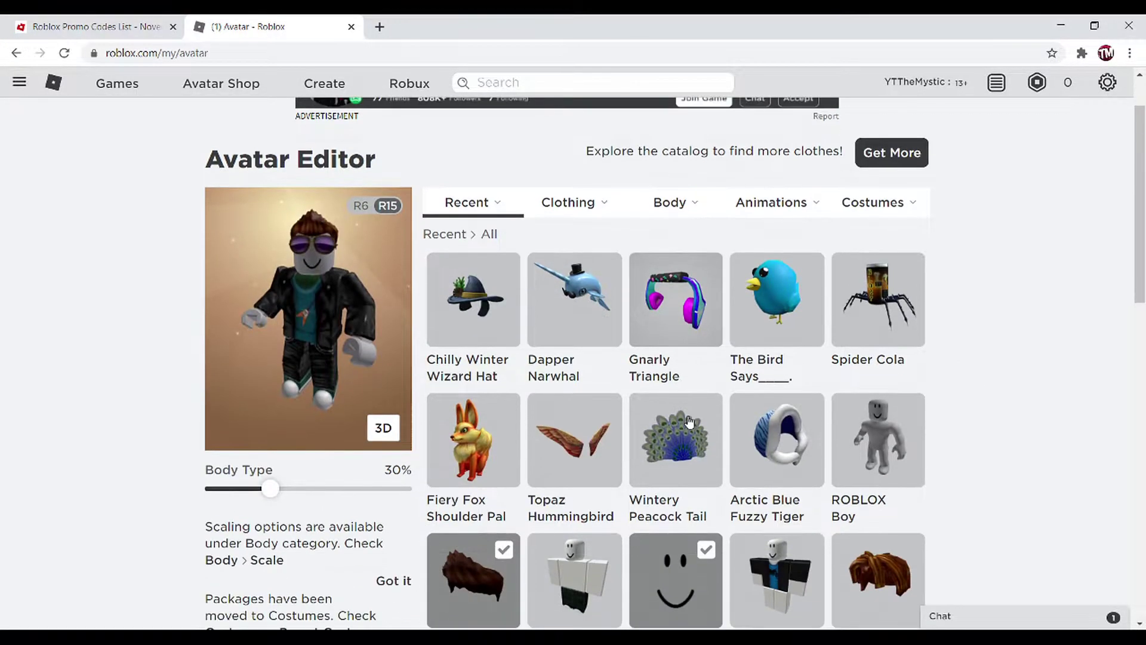
Equip the Fiery Fox Shoulder Pal, Topaz Hummingbird and Wintery Peacock Tail.
left_click(483, 458)
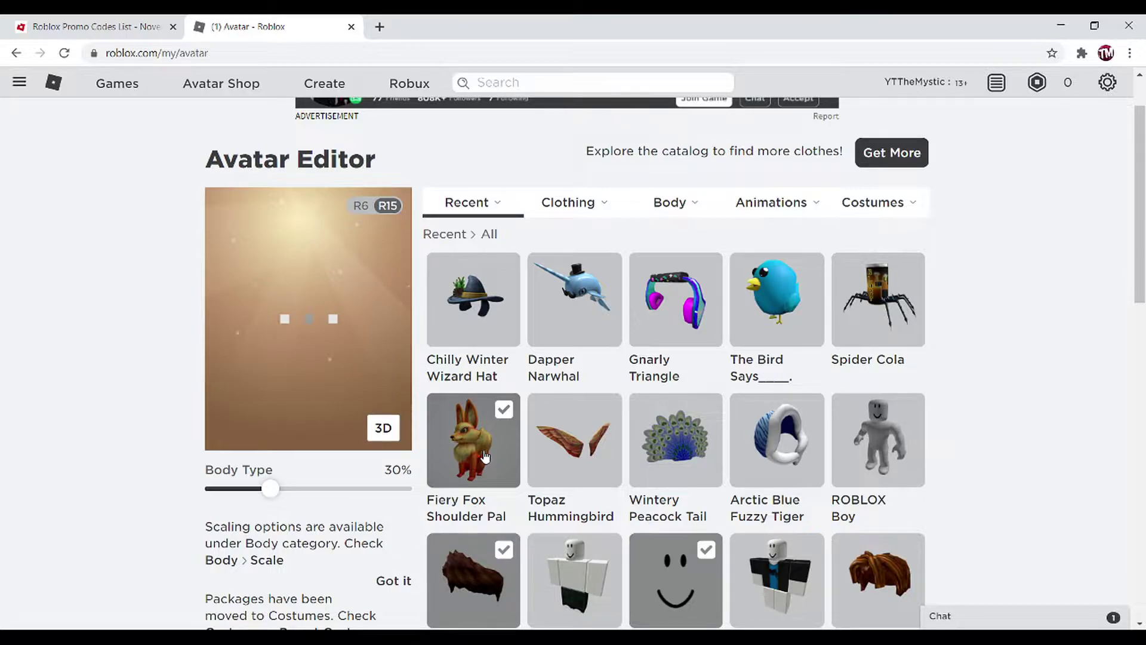
scroll(370, 372, "down", 1)
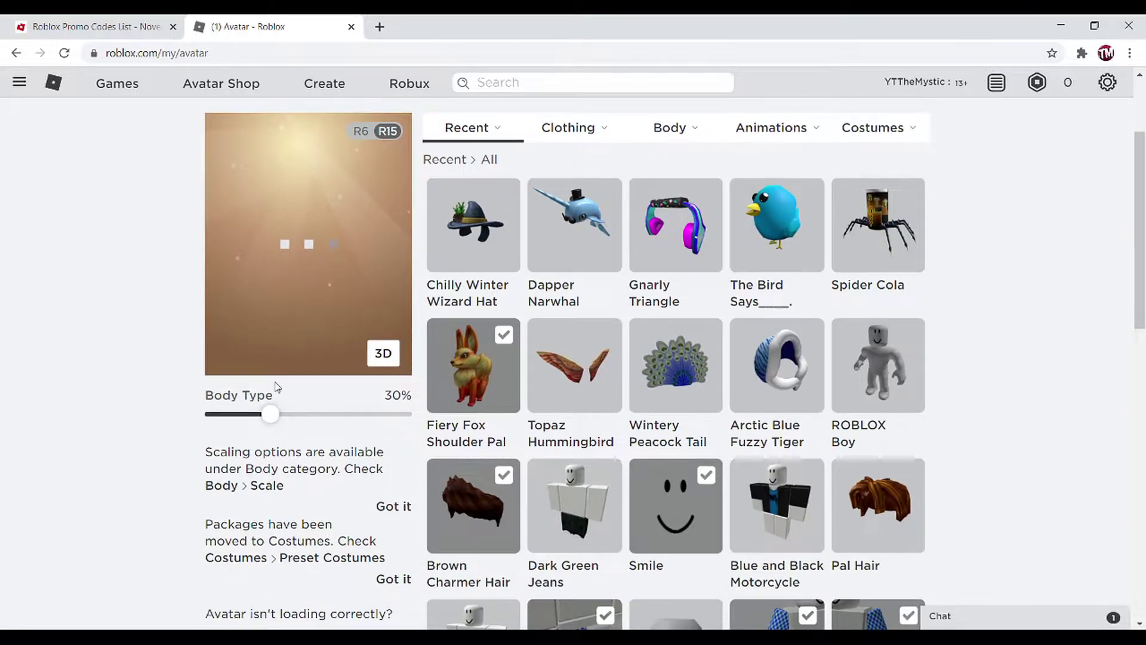
scroll(278, 387, "up", 2)
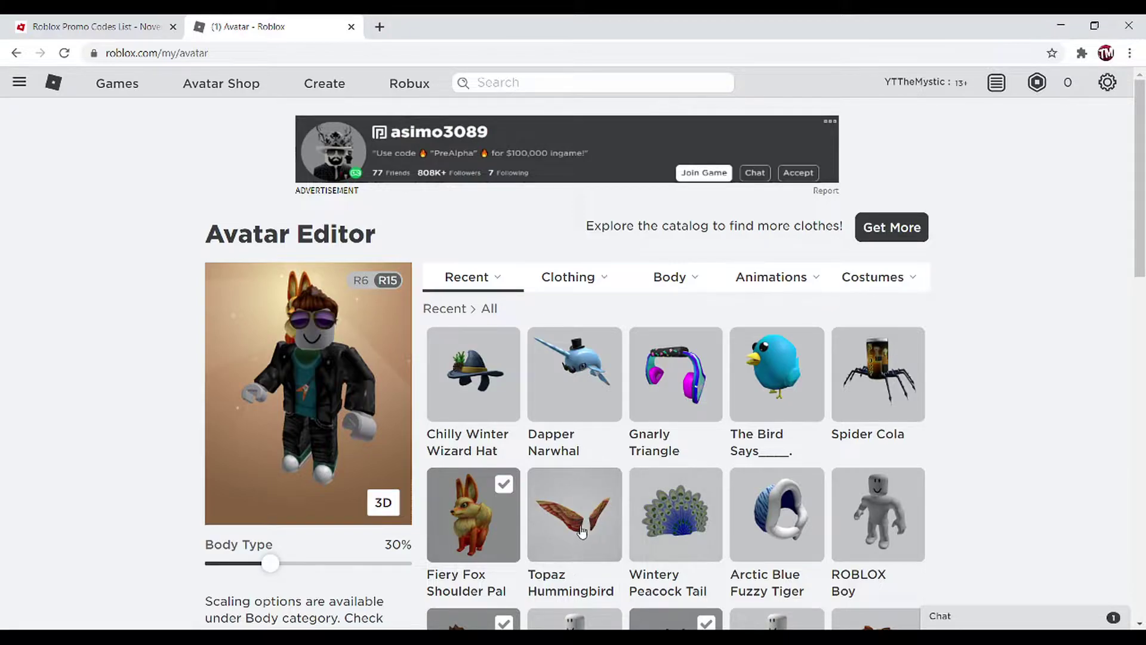
scroll(607, 543, "down", 1)
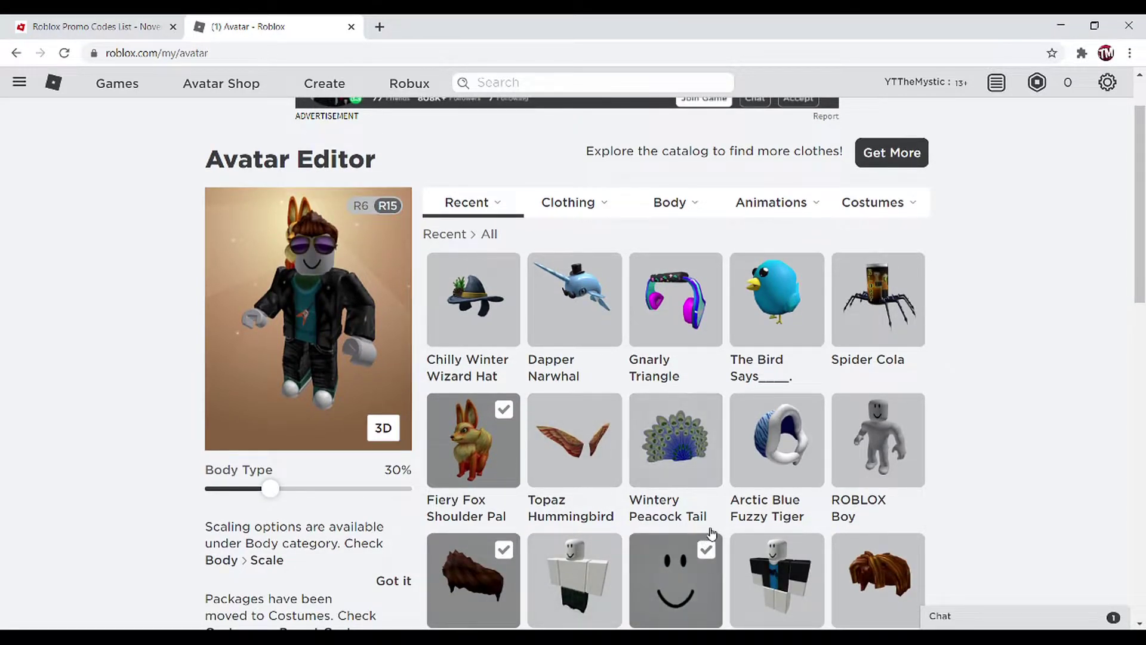
scroll(576, 499, "down", 2)
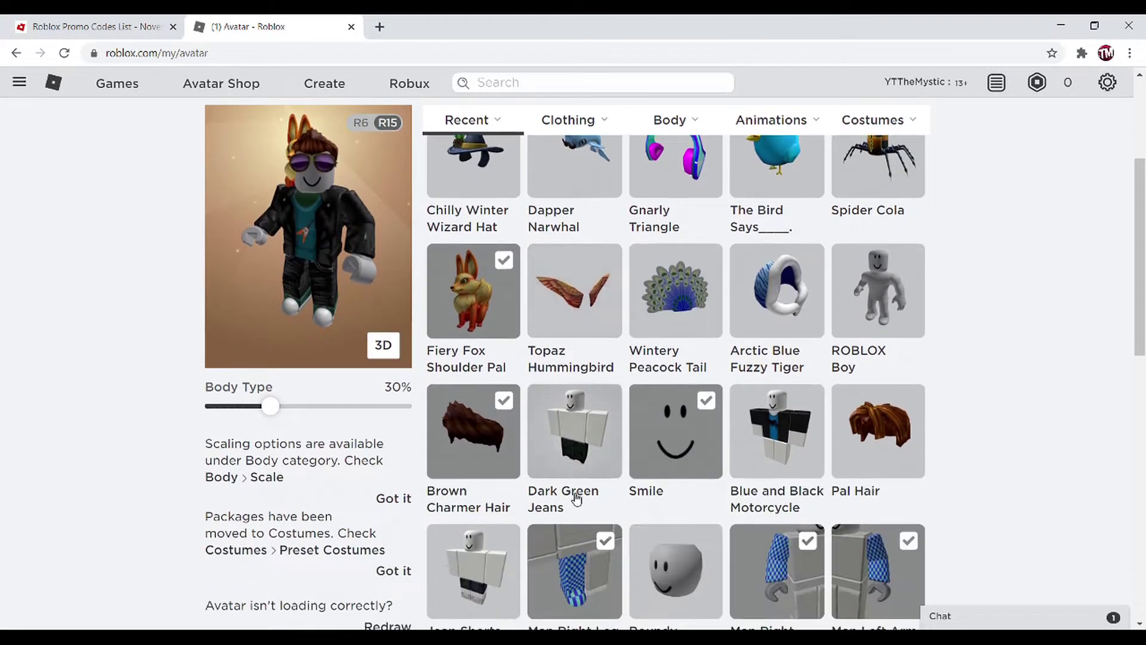
scroll(576, 498, "up", 1)
scroll(574, 502, "up", 2)
left_click(562, 512)
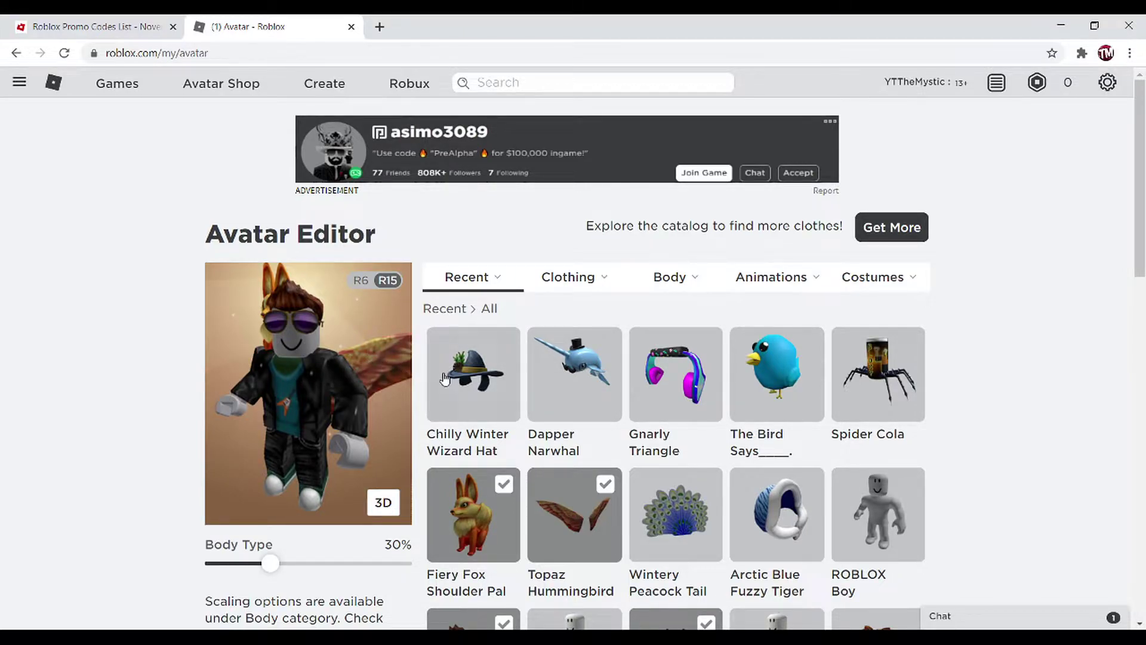
left_click(665, 521)
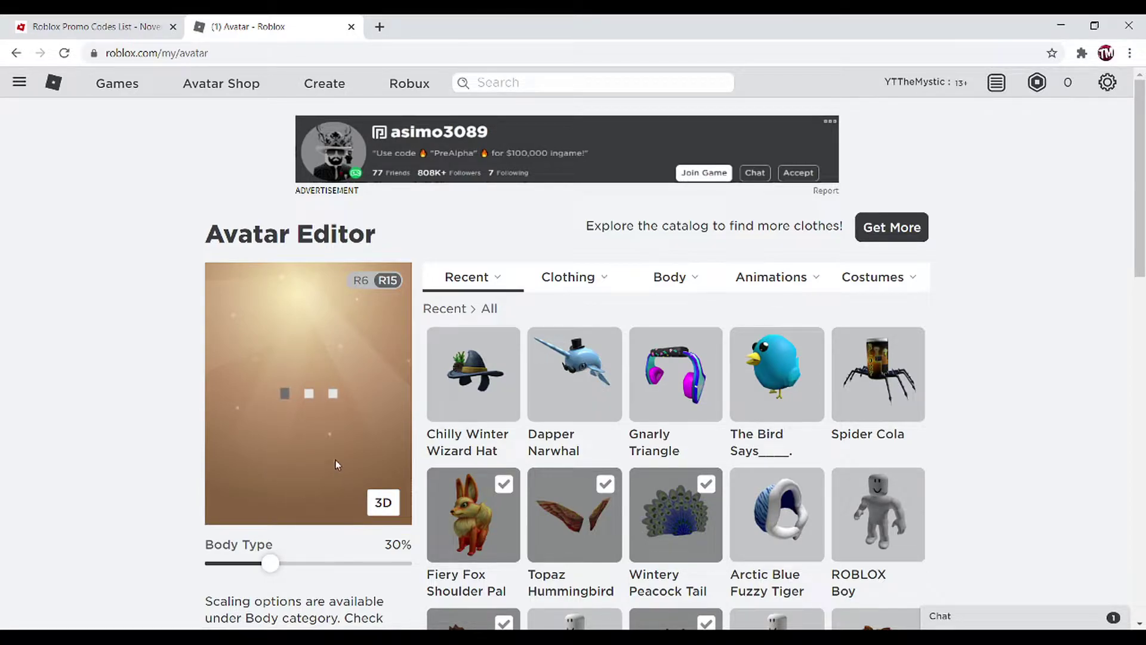
scroll(288, 430, "down", 2)
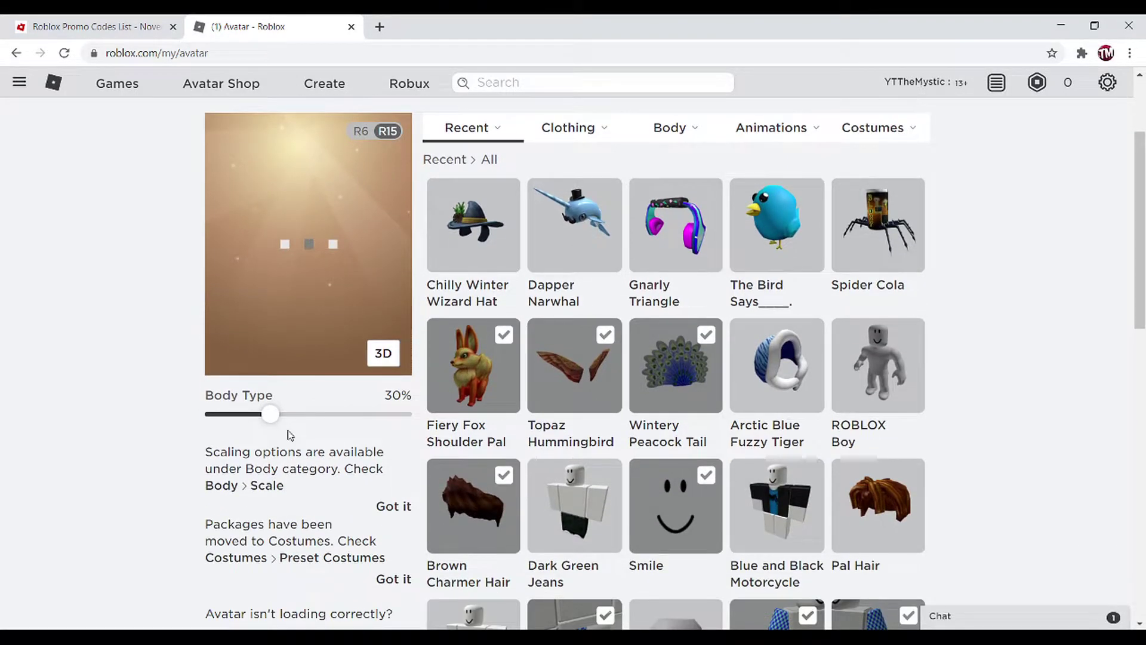
scroll(287, 436, "up", 2)
scroll(318, 340, "down", 1)
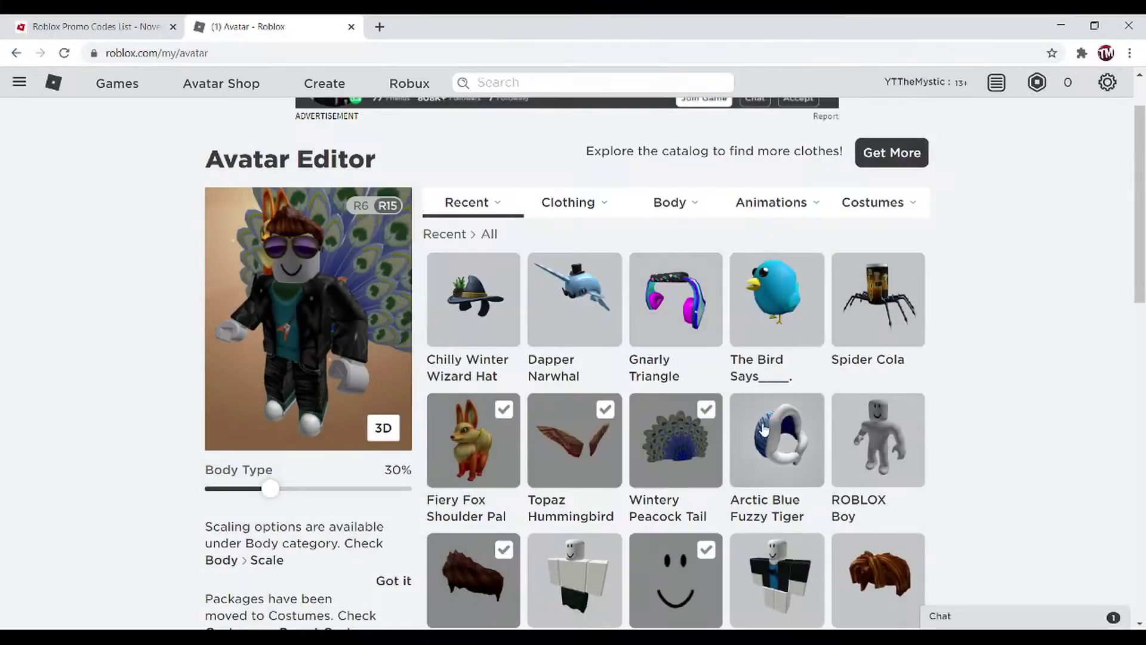
Remove the peacock tail, try Arctic Blue Fuzzy Tiger and Spider Cola, then wear The Bird Says.
left_click(675, 448)
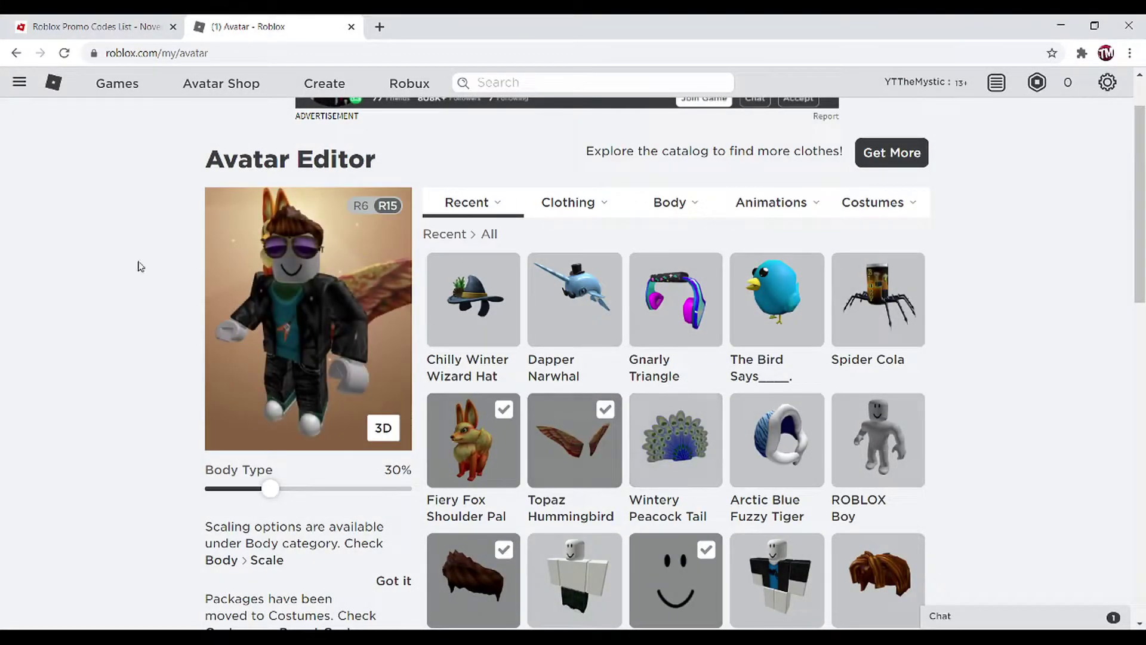
left_click(786, 472)
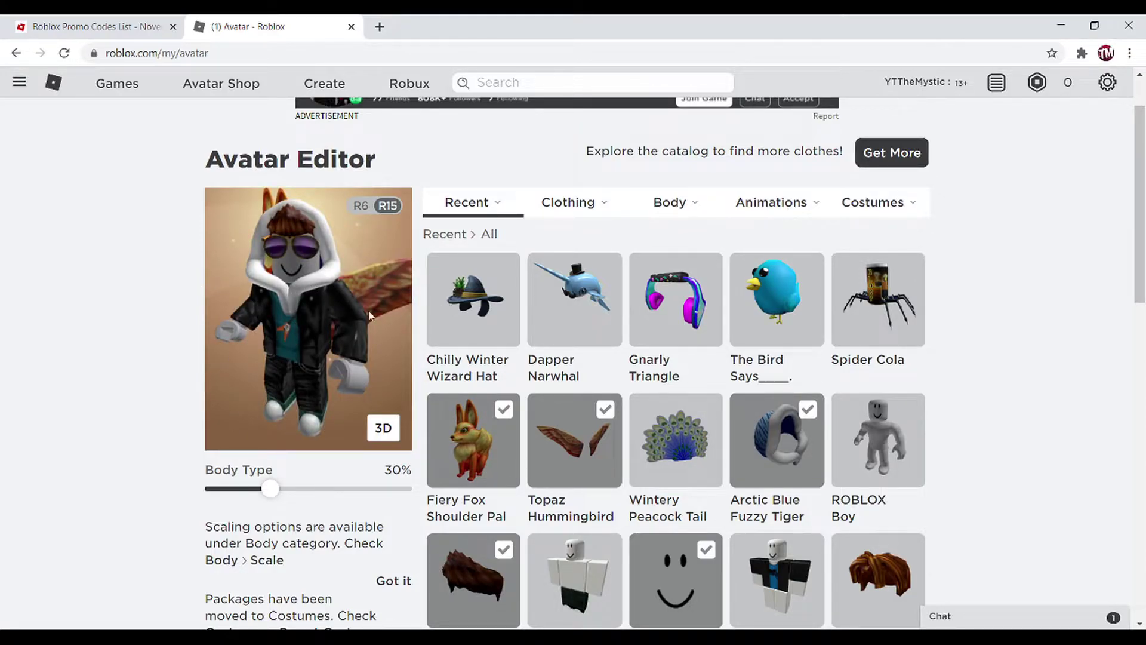
left_click(866, 341)
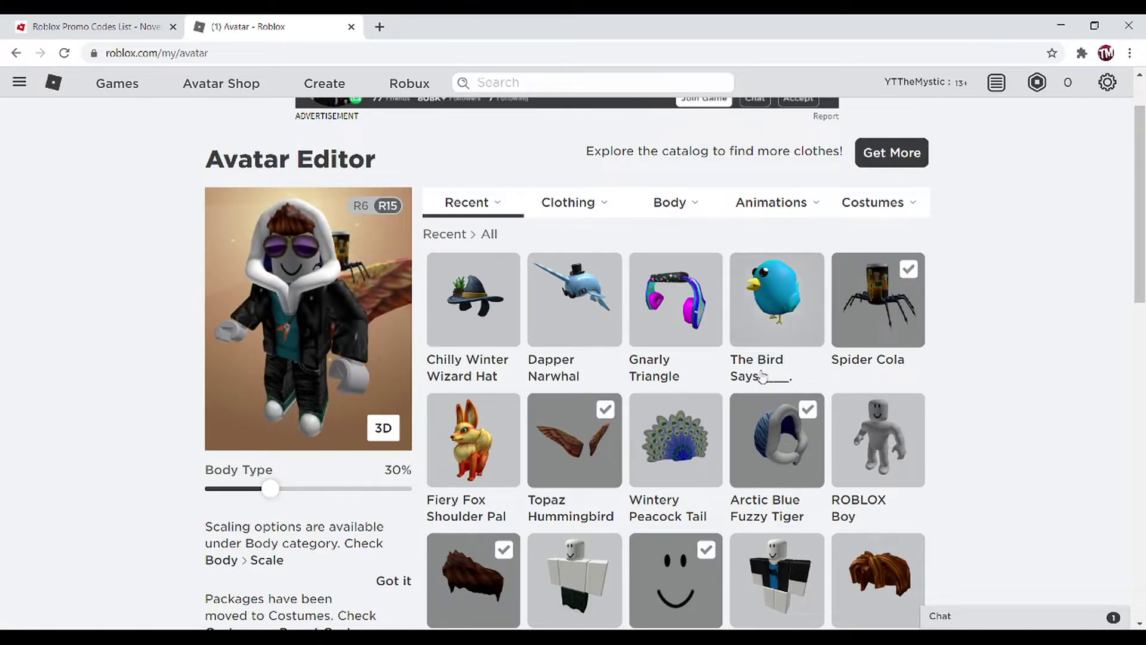
left_click(777, 439)
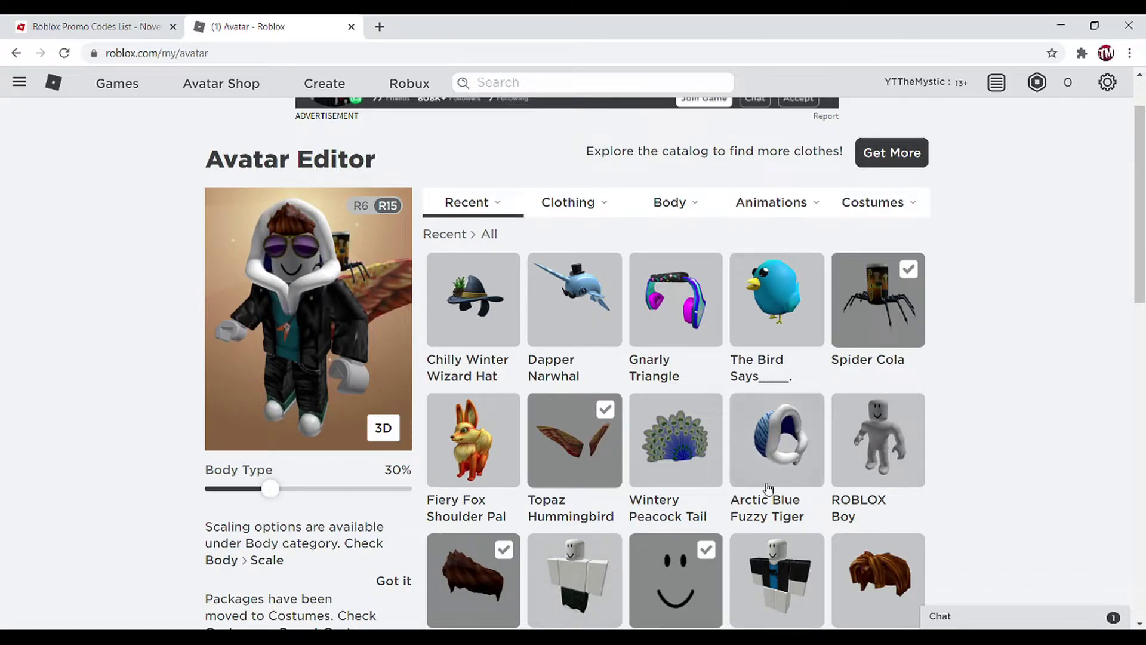
scroll(269, 481, "down", 2)
scroll(295, 575, "down", 3)
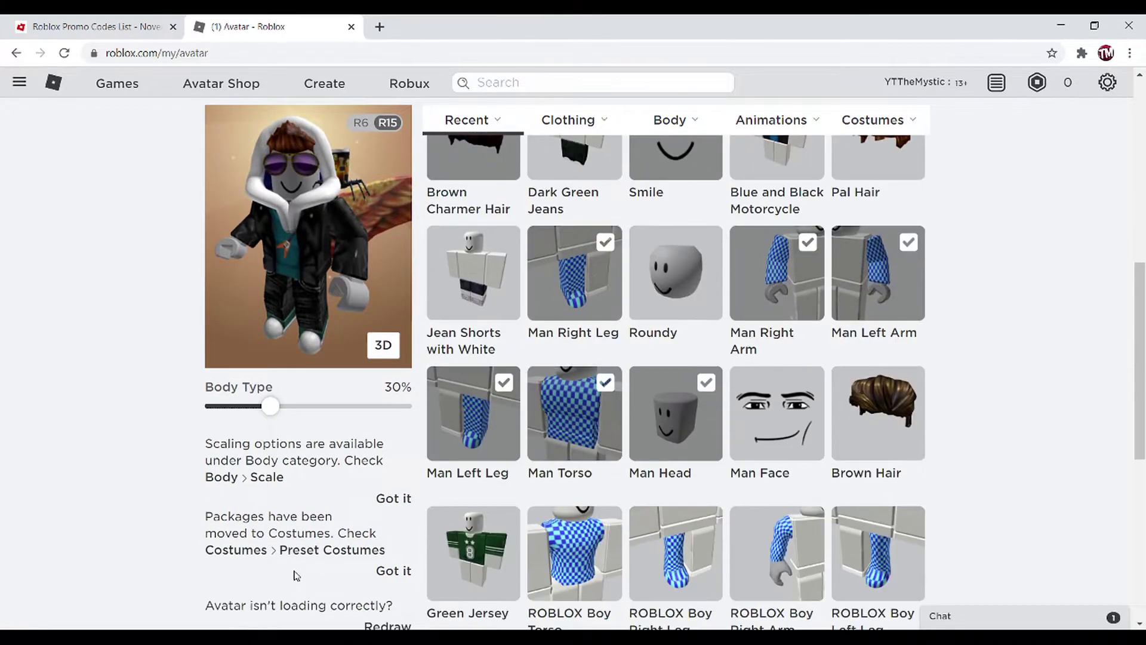
left_click(370, 624)
scroll(355, 475, "up", 2)
scroll(356, 484, "up", 3)
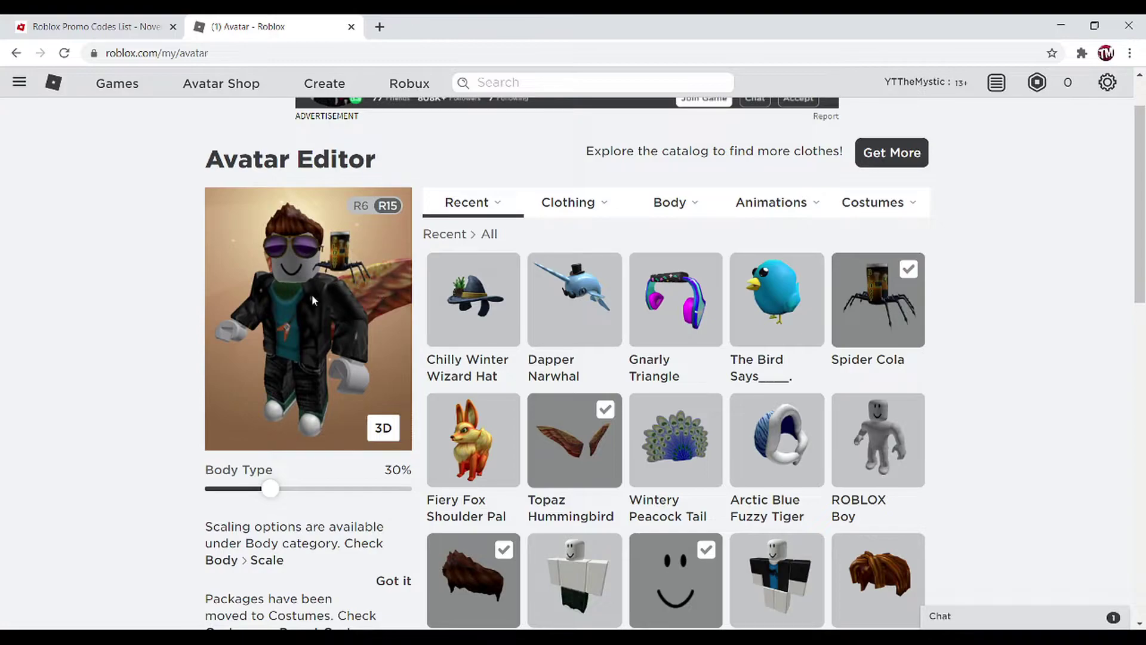
left_click(772, 324)
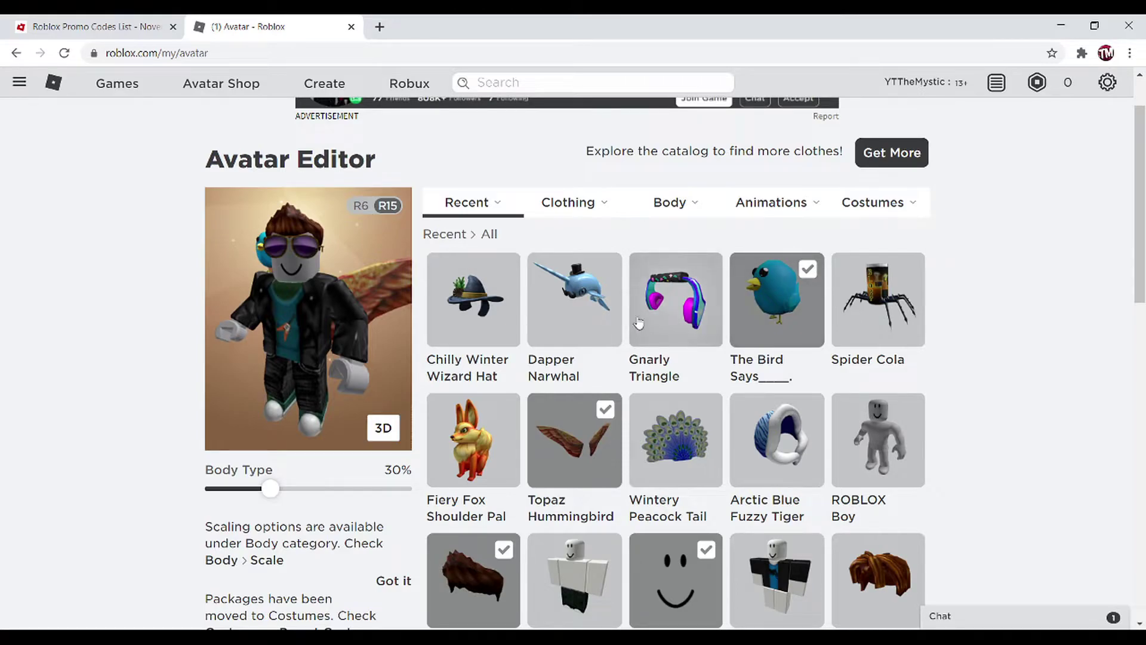
Equip the Gnarly Triangle, then Dapper Narwhal and Chilly Winter Wizard Hat on the avatar.
left_click(676, 317)
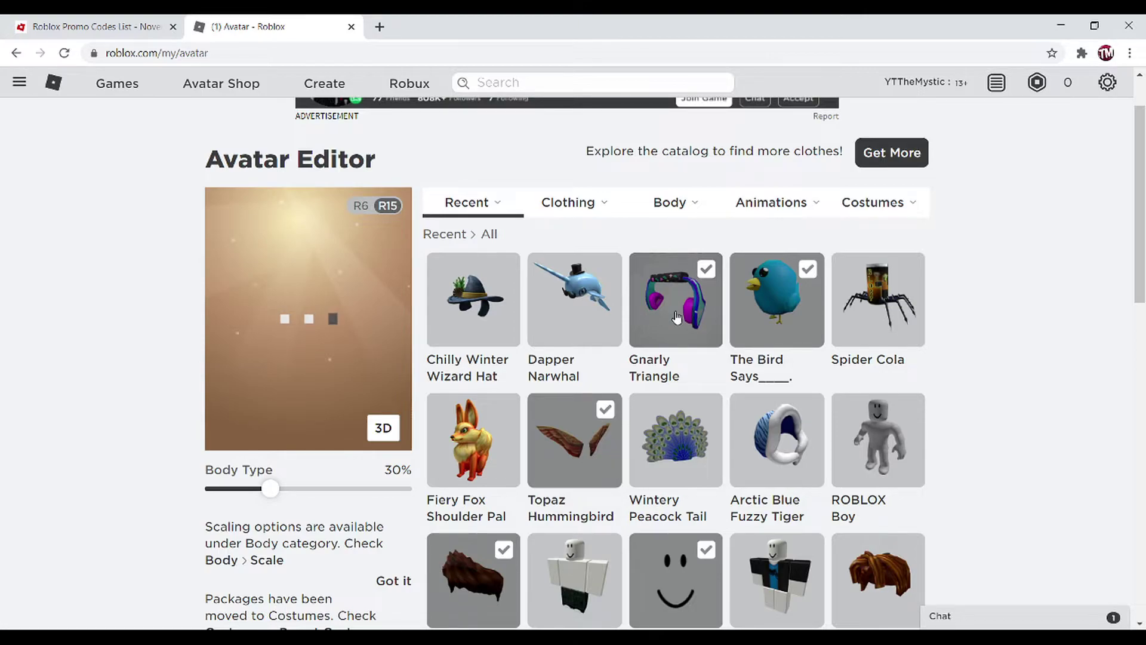
scroll(739, 348, "down", 2)
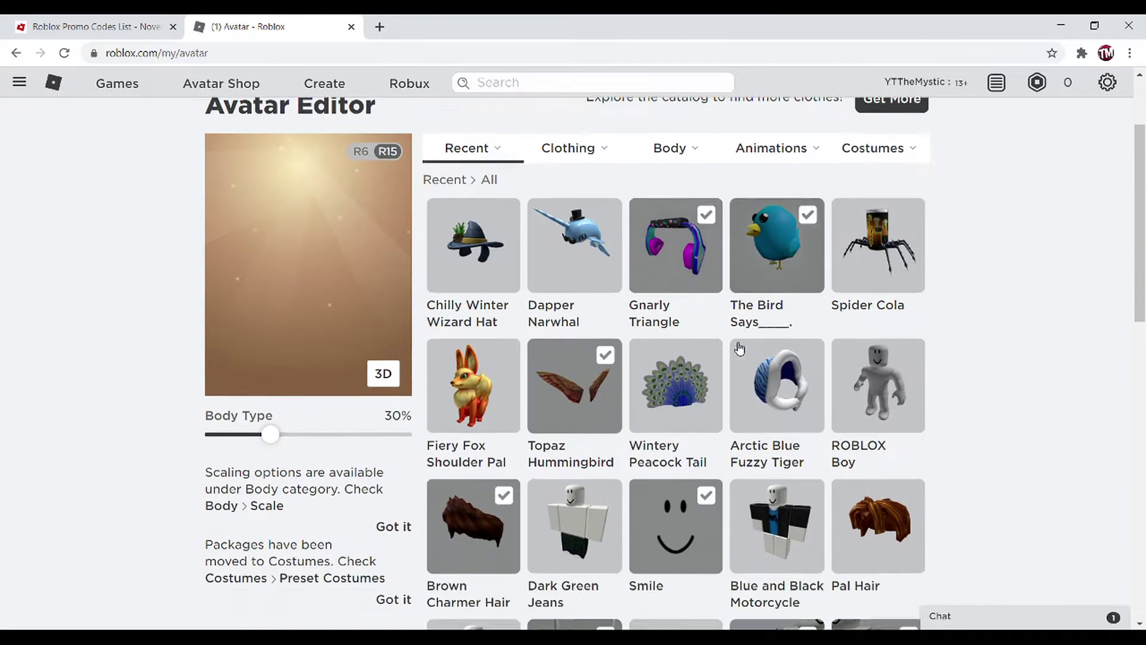
scroll(738, 349, "down", 2)
scroll(741, 349, "down", 2)
scroll(740, 347, "up", 2)
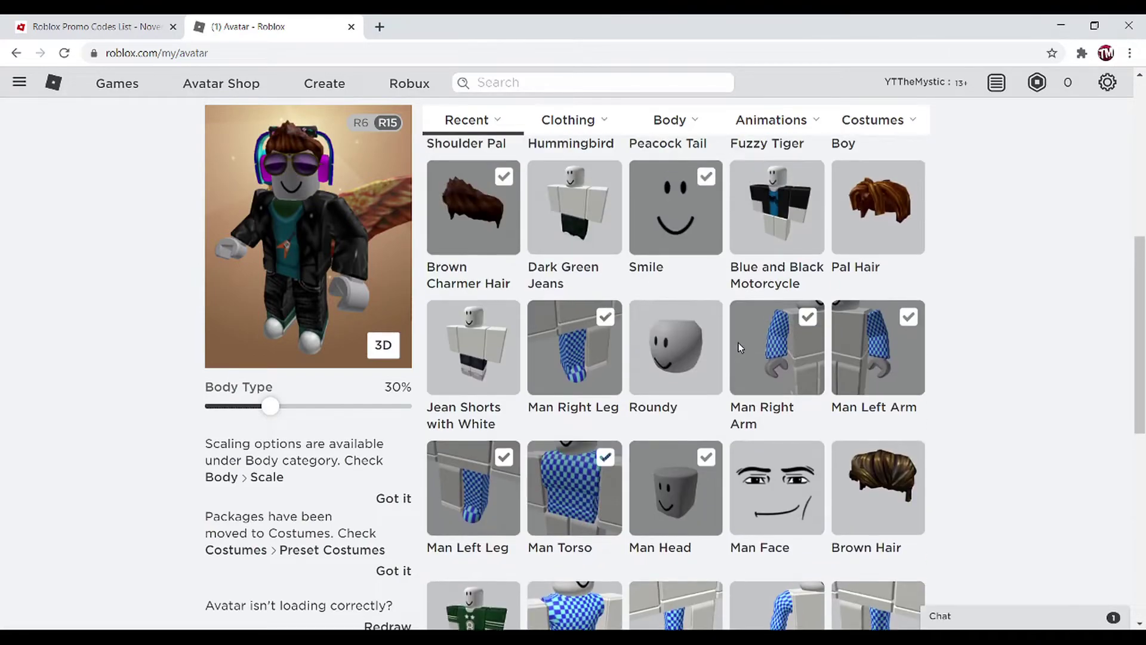
scroll(740, 346, "up", 3)
scroll(553, 322, "up", 2)
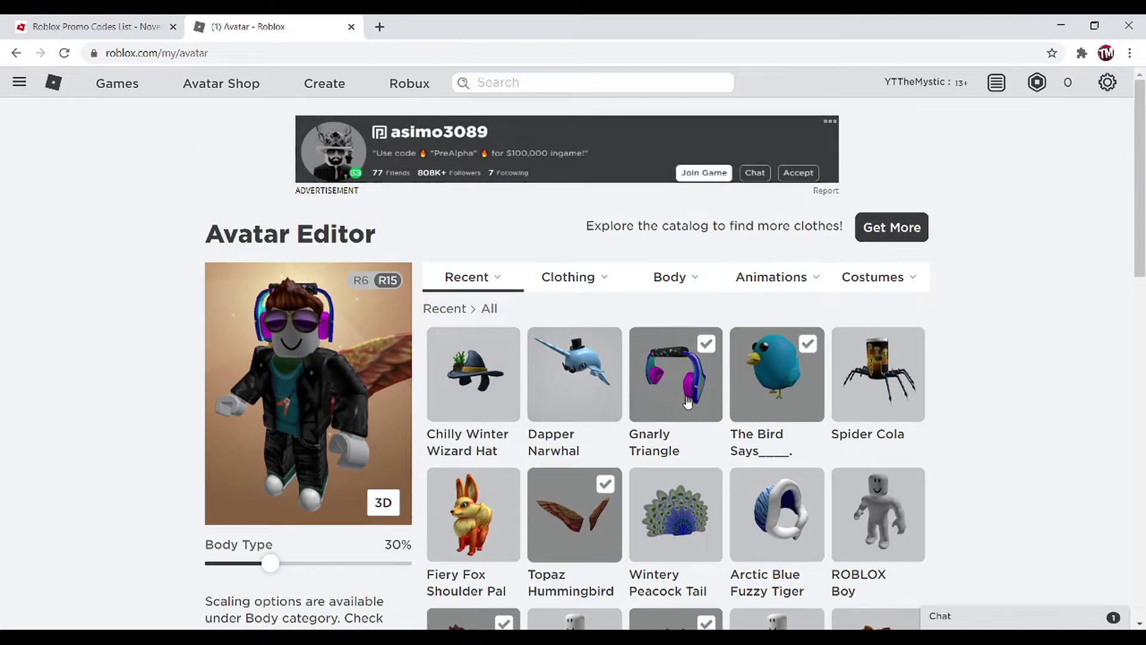
left_click(560, 364)
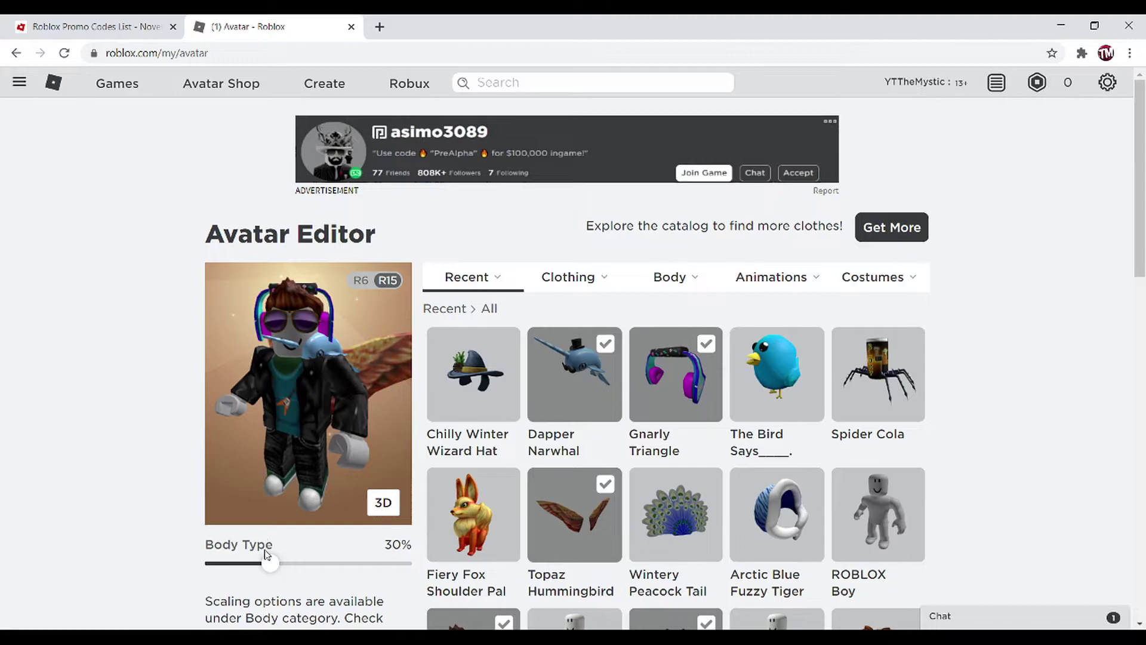
left_click(476, 406)
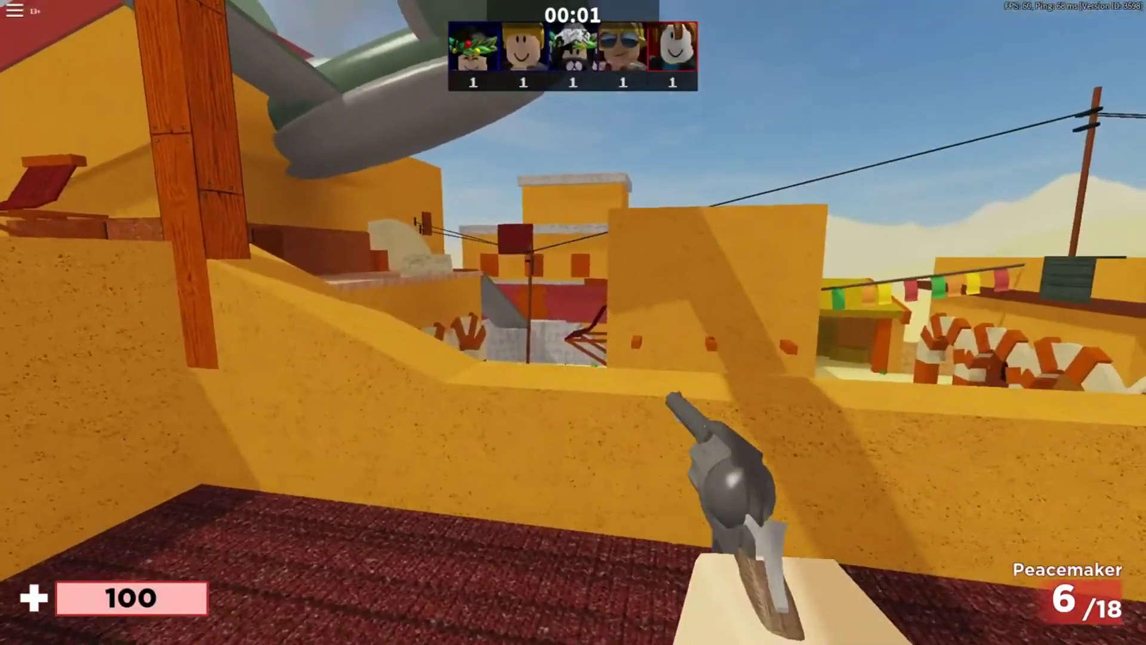
Score kills with the revolver and AKM to advance to the Railgun.
key("w")
key("w")
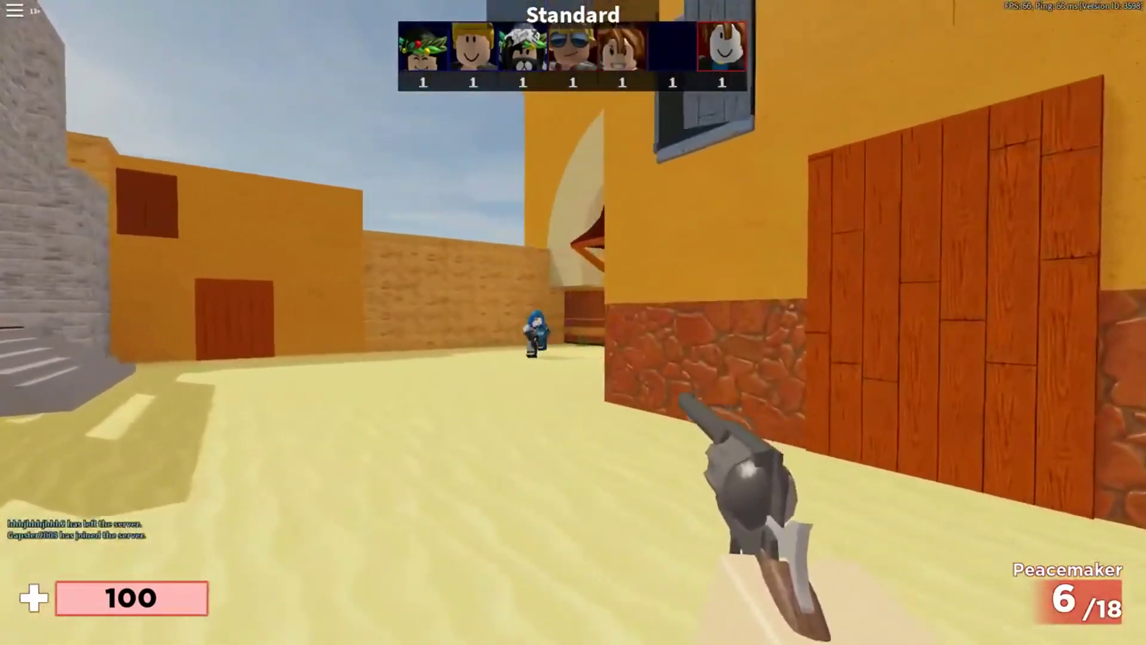
left_click(573, 323)
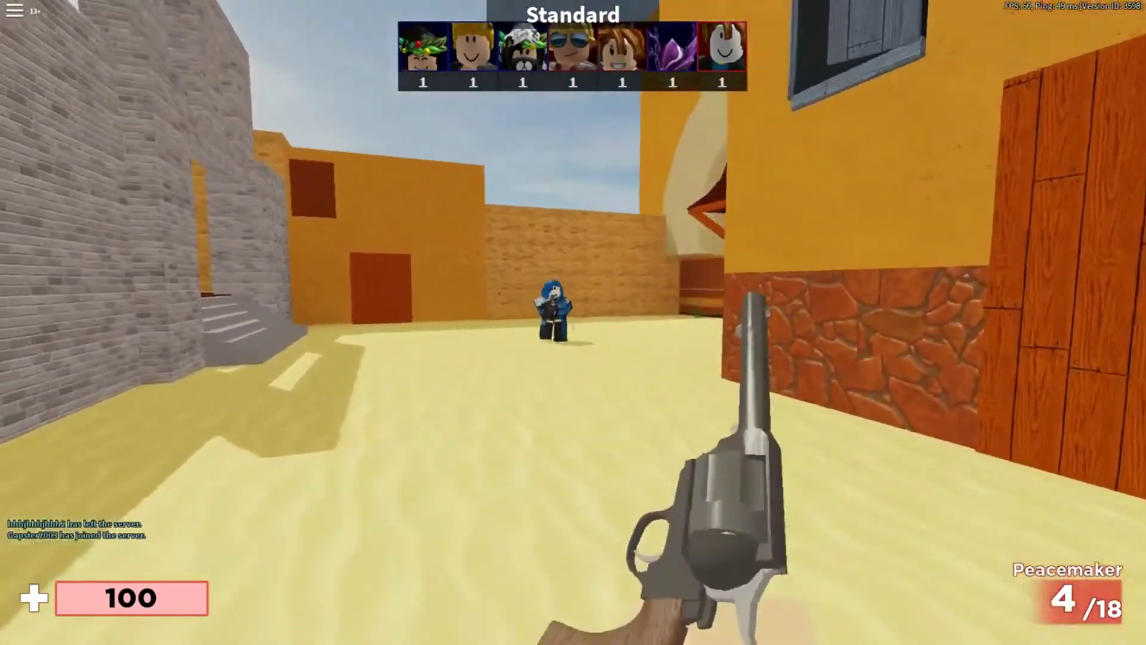
left_click(573, 322)
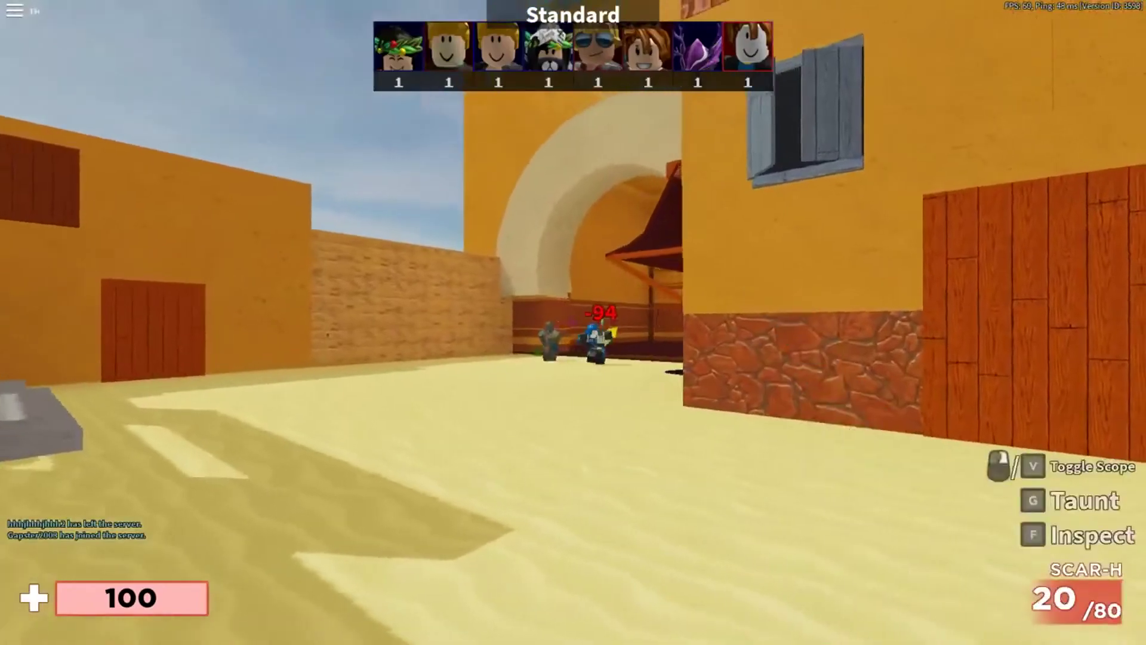
left_click(573, 322)
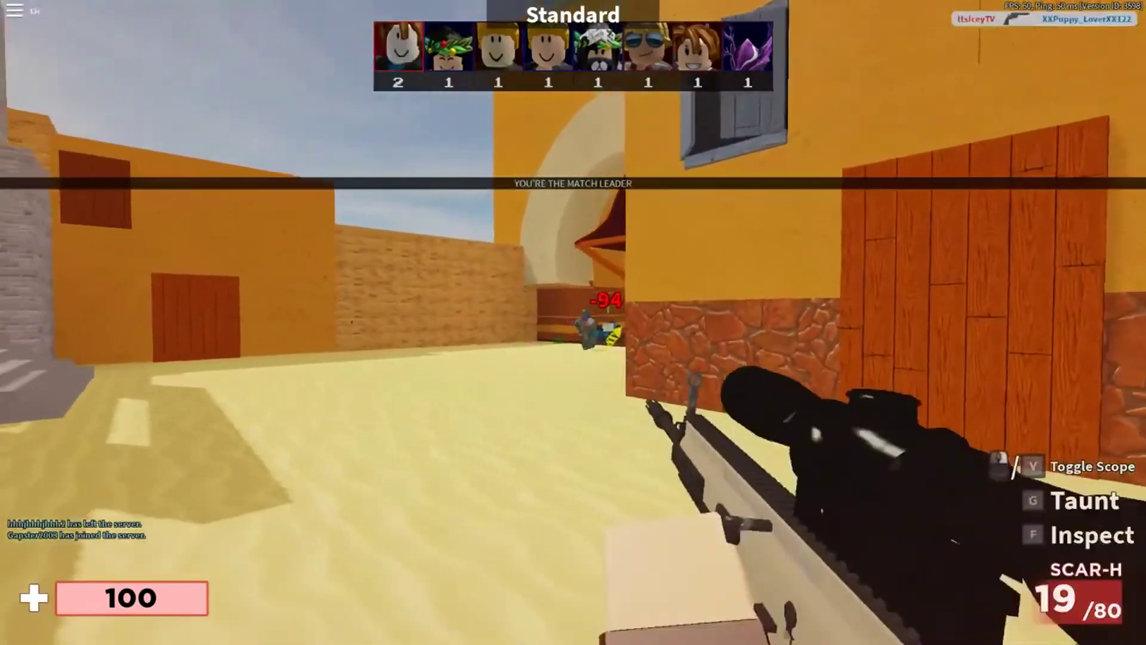
left_click(573, 323)
left_click(573, 323)
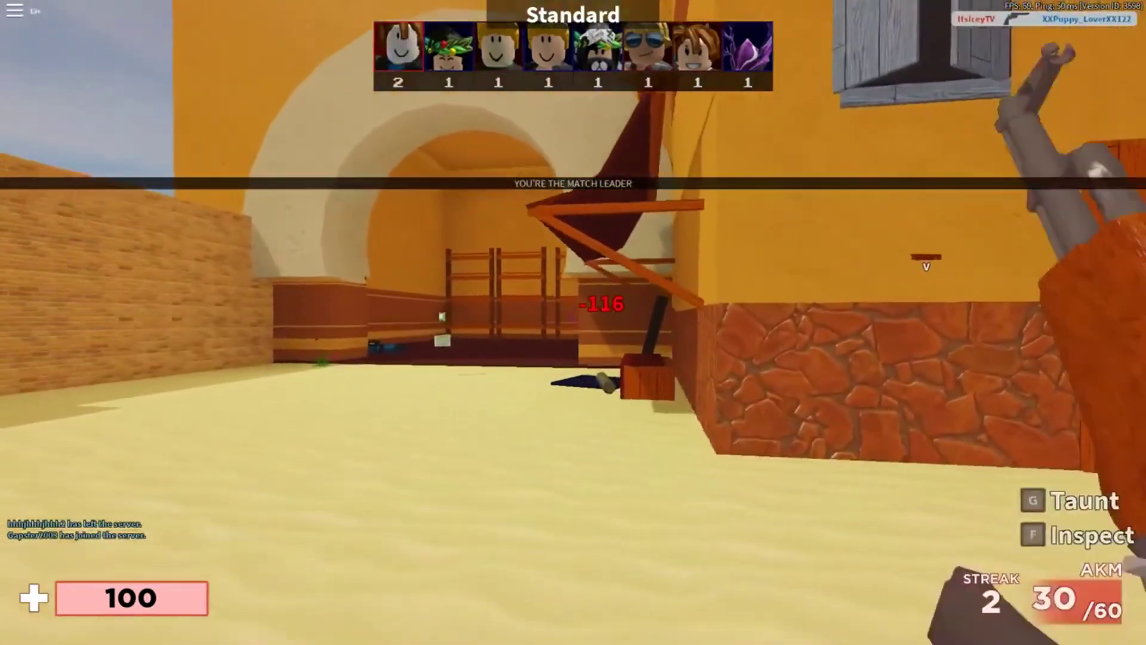
left_click(573, 323)
left_click(573, 323)
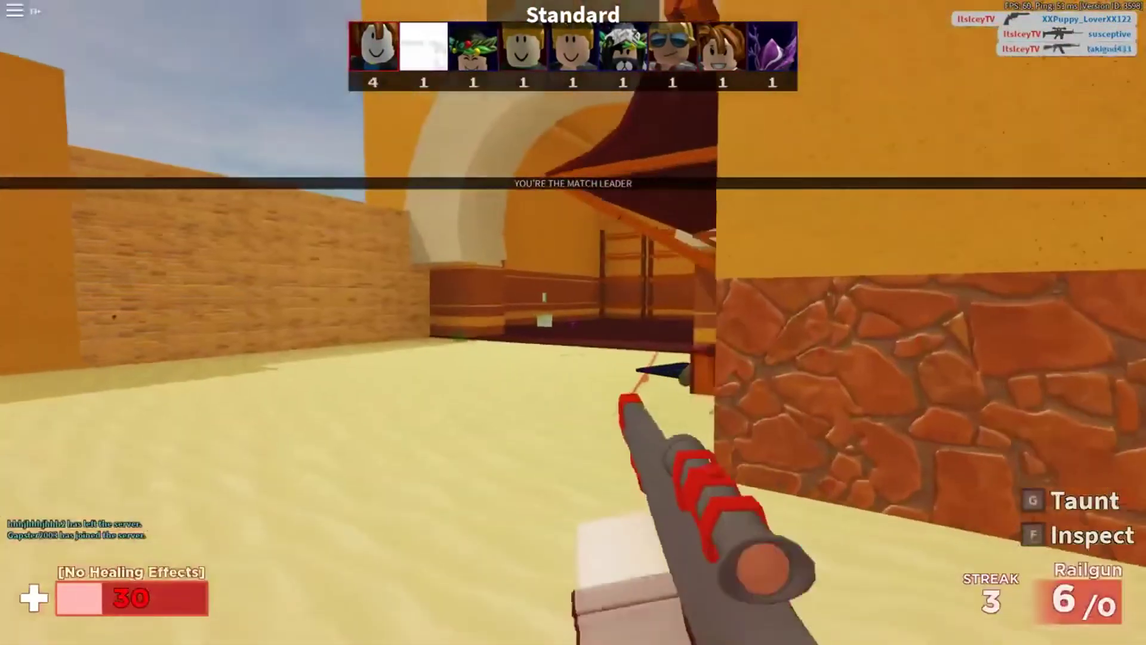
Kill an enemy with the railgun, fire the minigun, then advance through the map after respawning.
key("w")
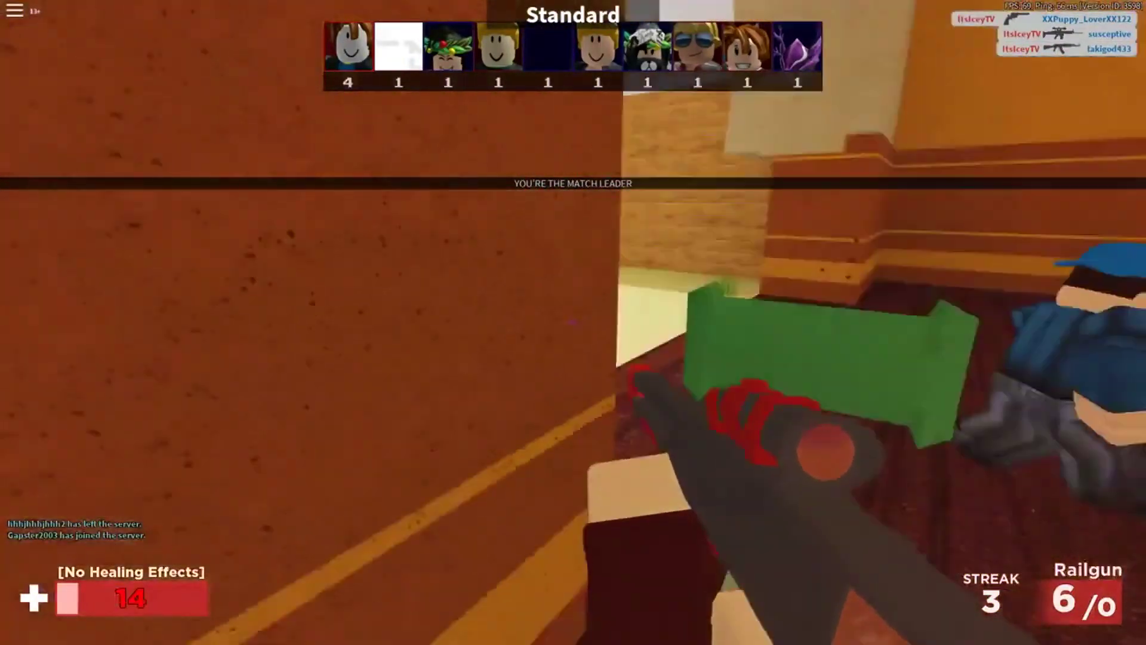
left_click(573, 323)
left_click(574, 323)
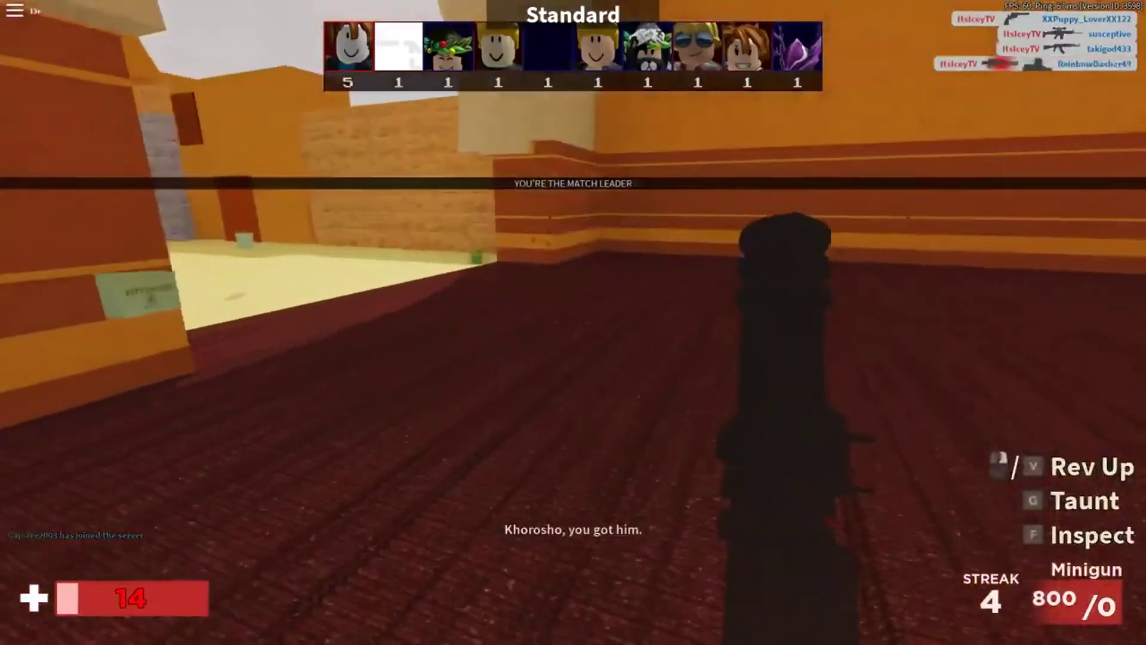
key("w")
left_click(574, 322)
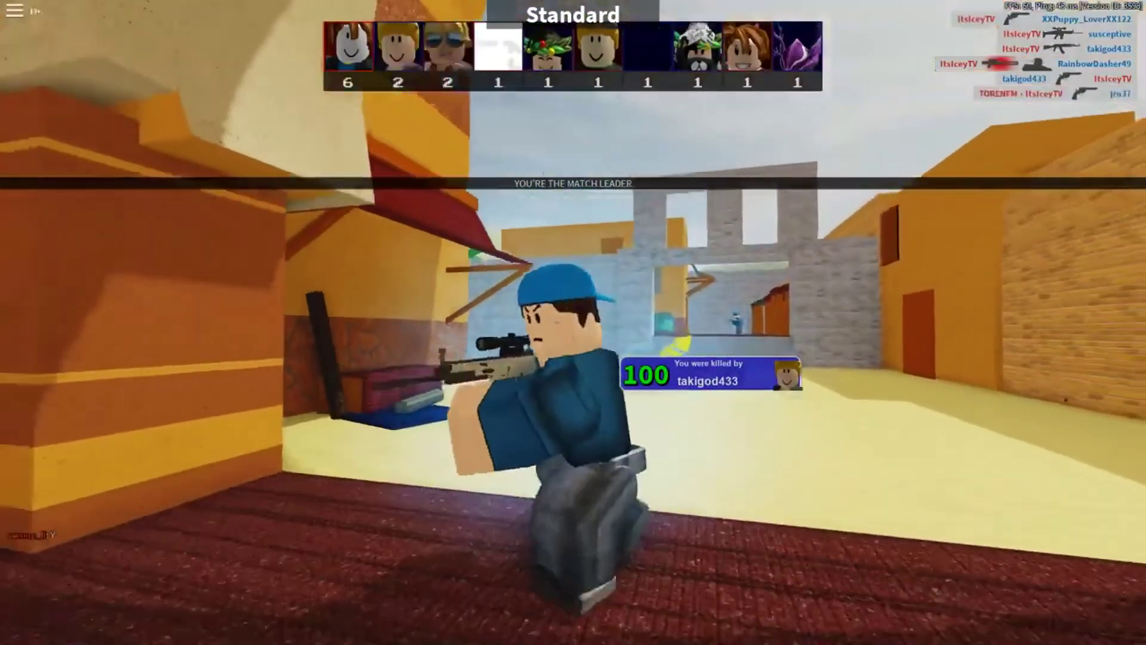
key("w")
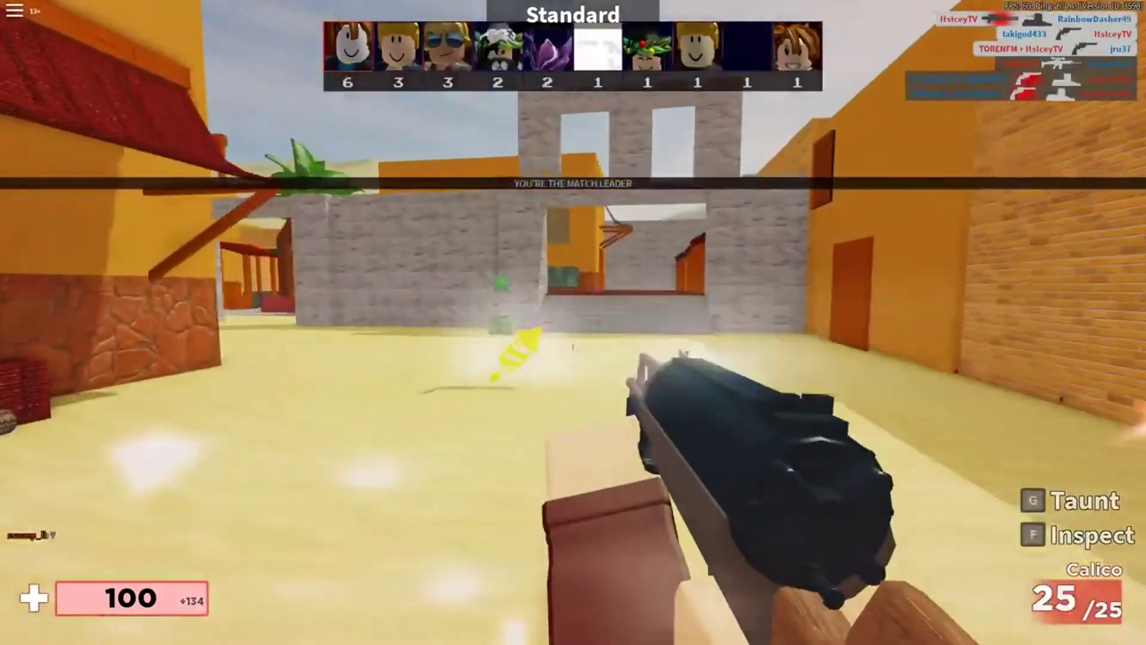
key("w")
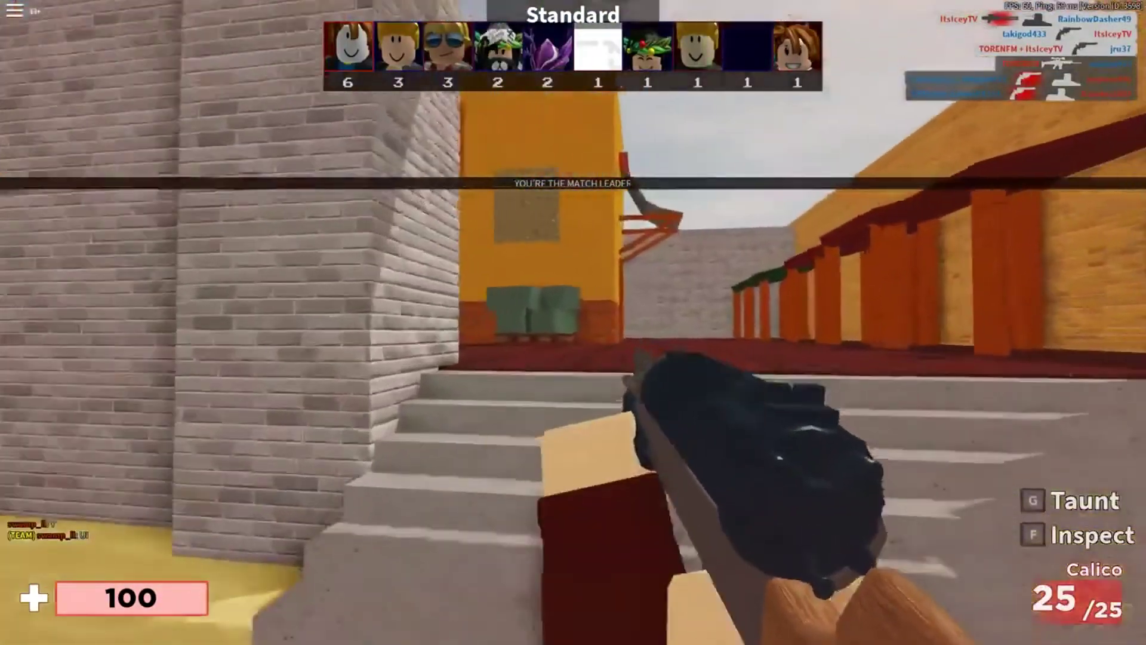
key("w")
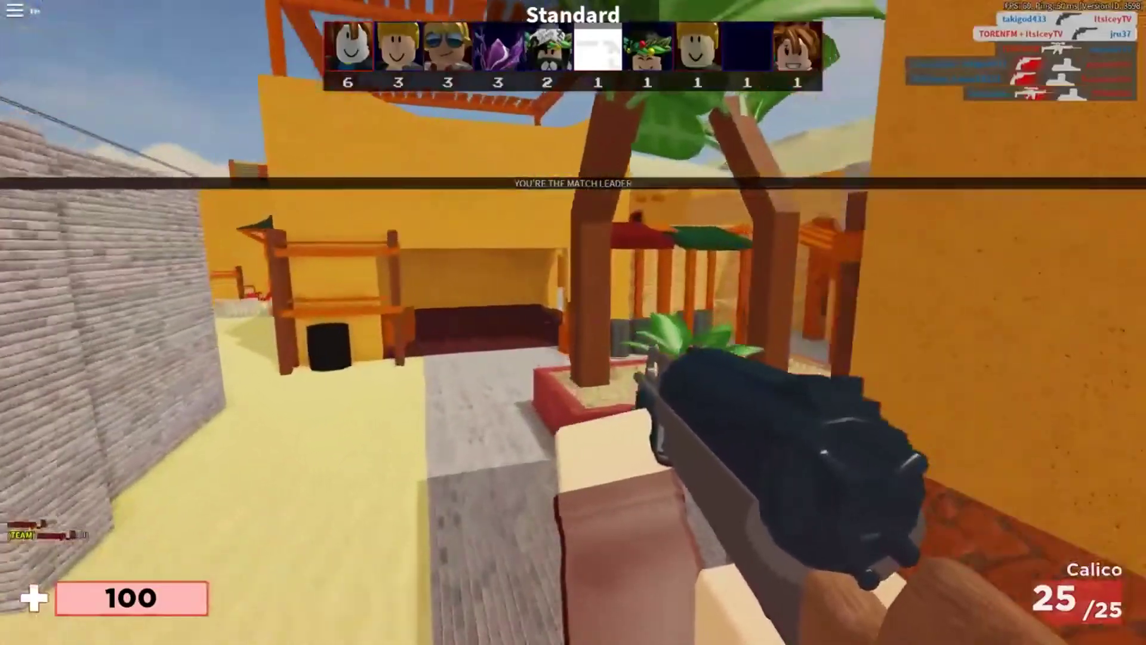
key("w")
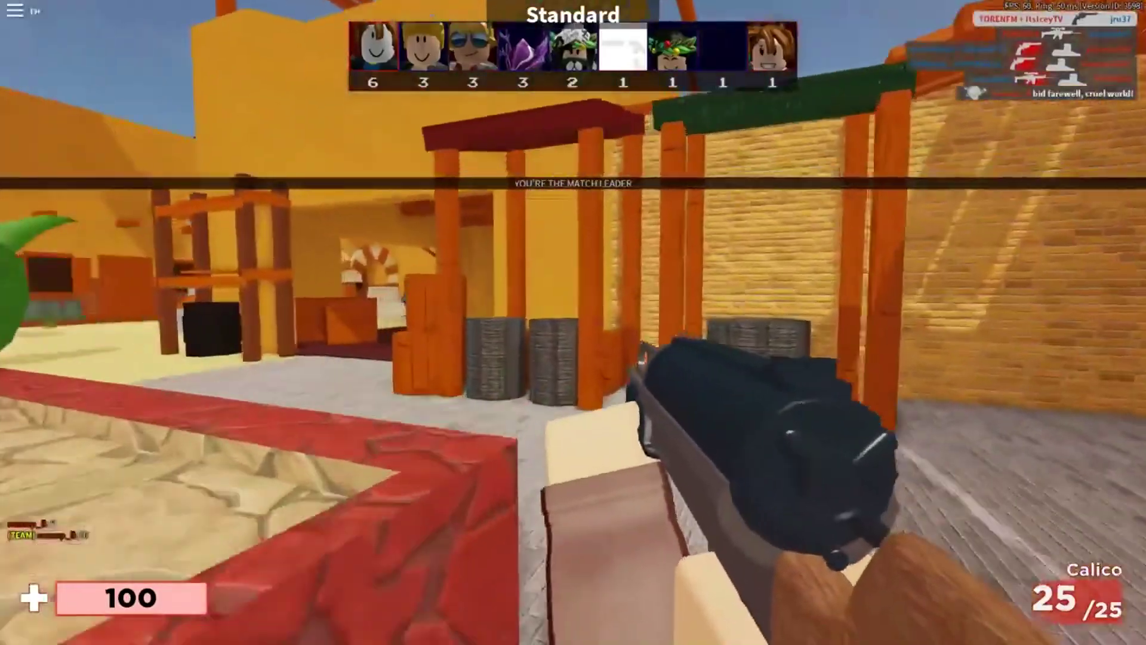